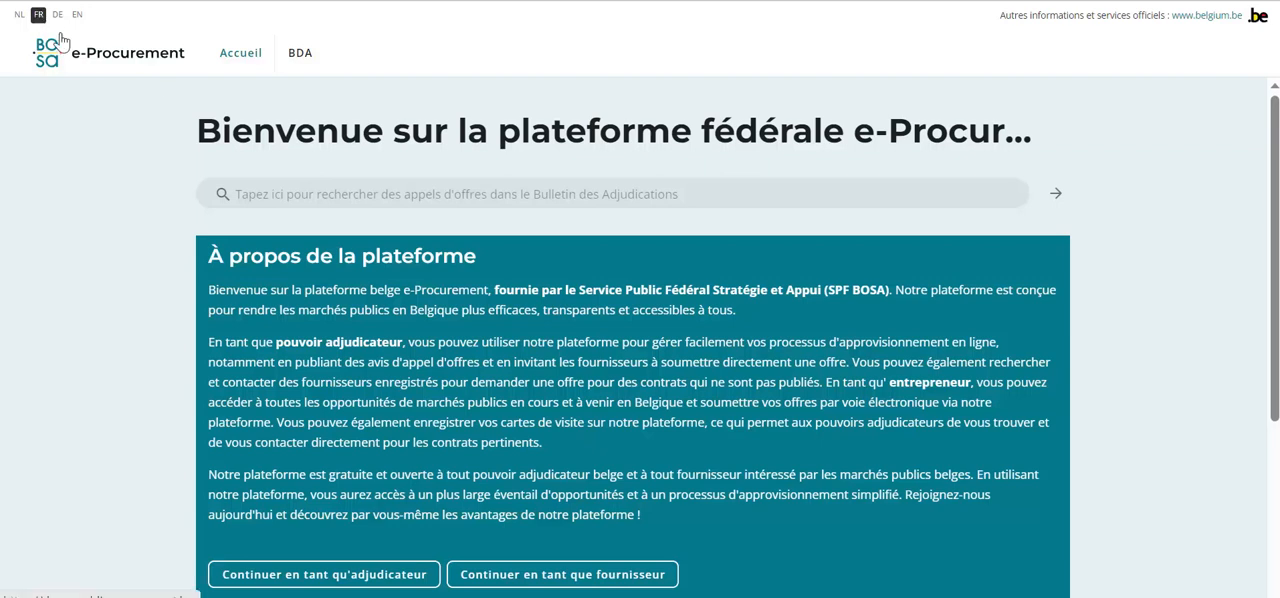
# Step: Continue to the platform as a supplier and open the registration form for a new user
pyautogui.scroll(-1, 141, 358)
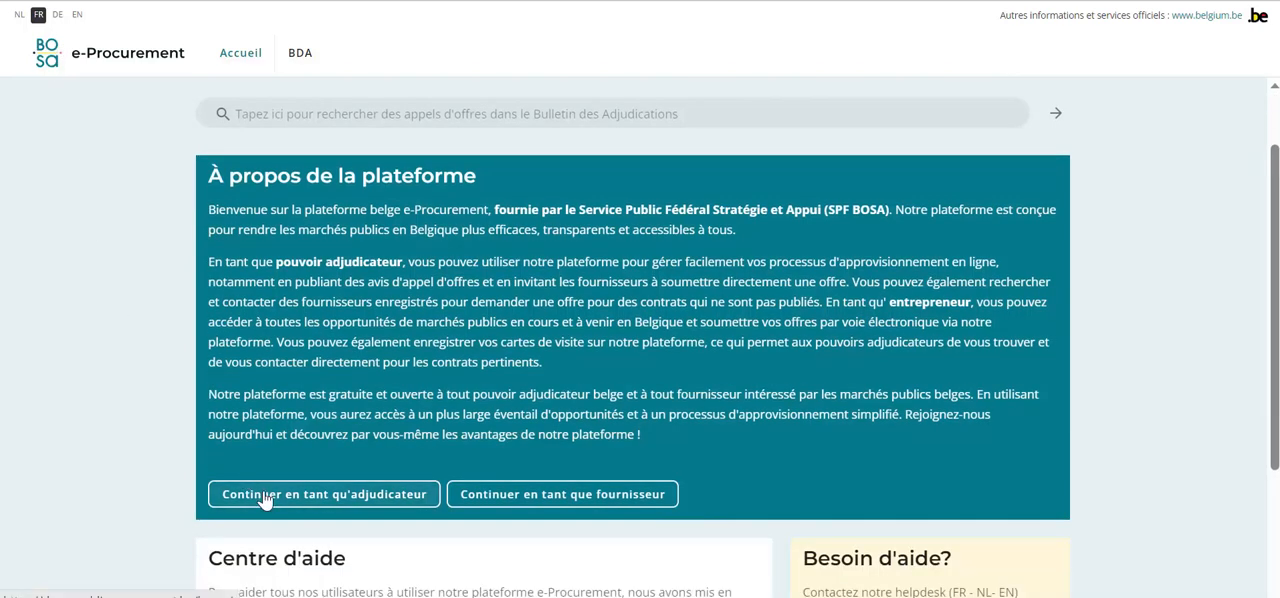
pyautogui.click(493, 494)
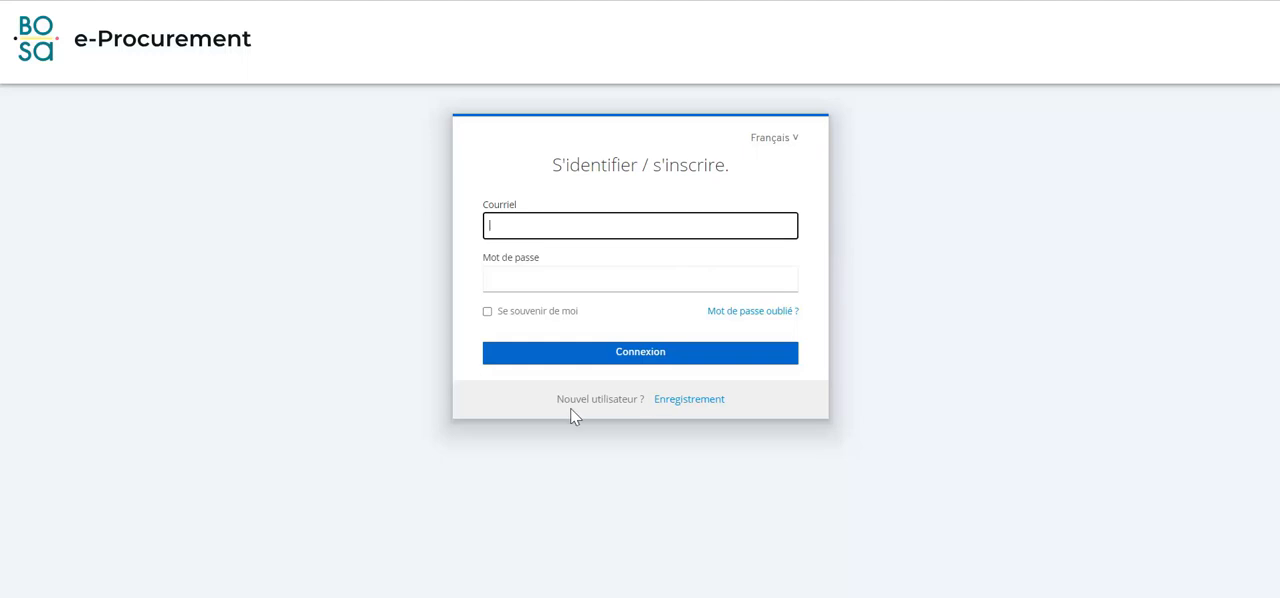
pyautogui.click(673, 409)
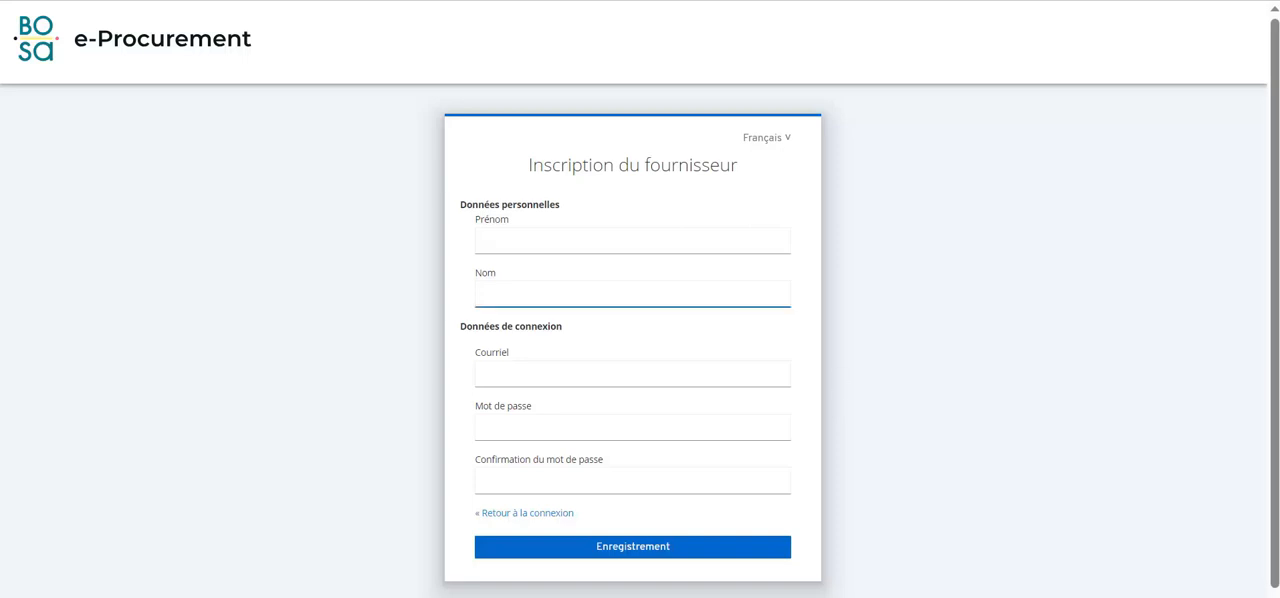
# Step: Fill in the supplier's first name and last name in the personal data of the registration form
pyautogui.click(640, 242)
pyautogui.write('Jane')
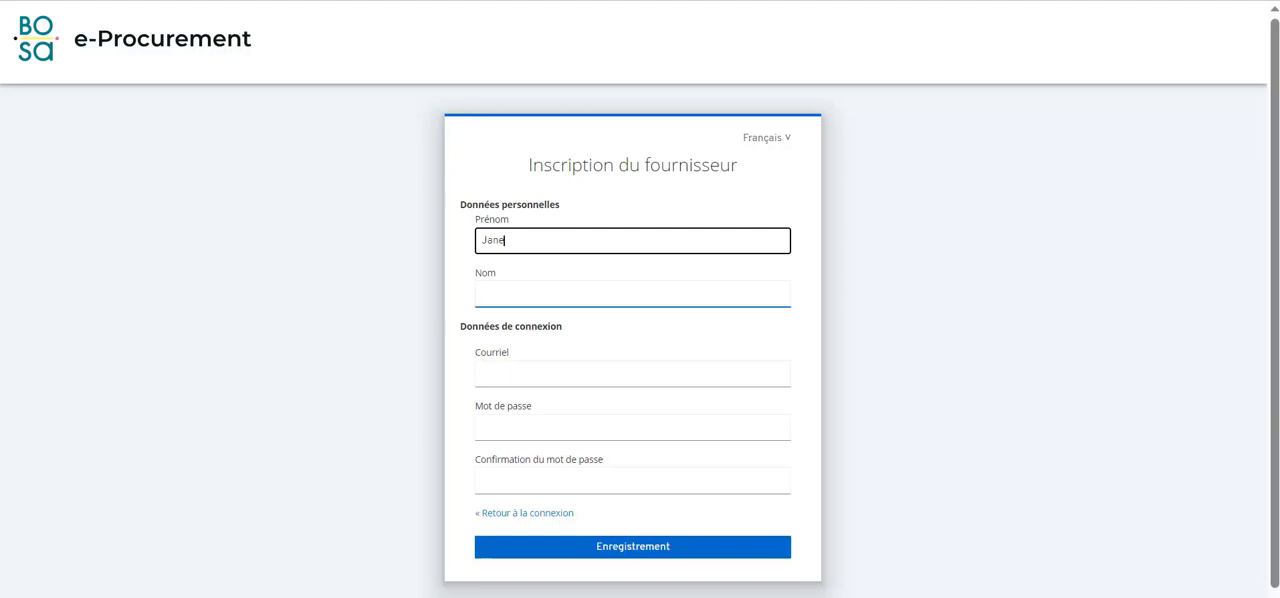
pyautogui.click(632, 294)
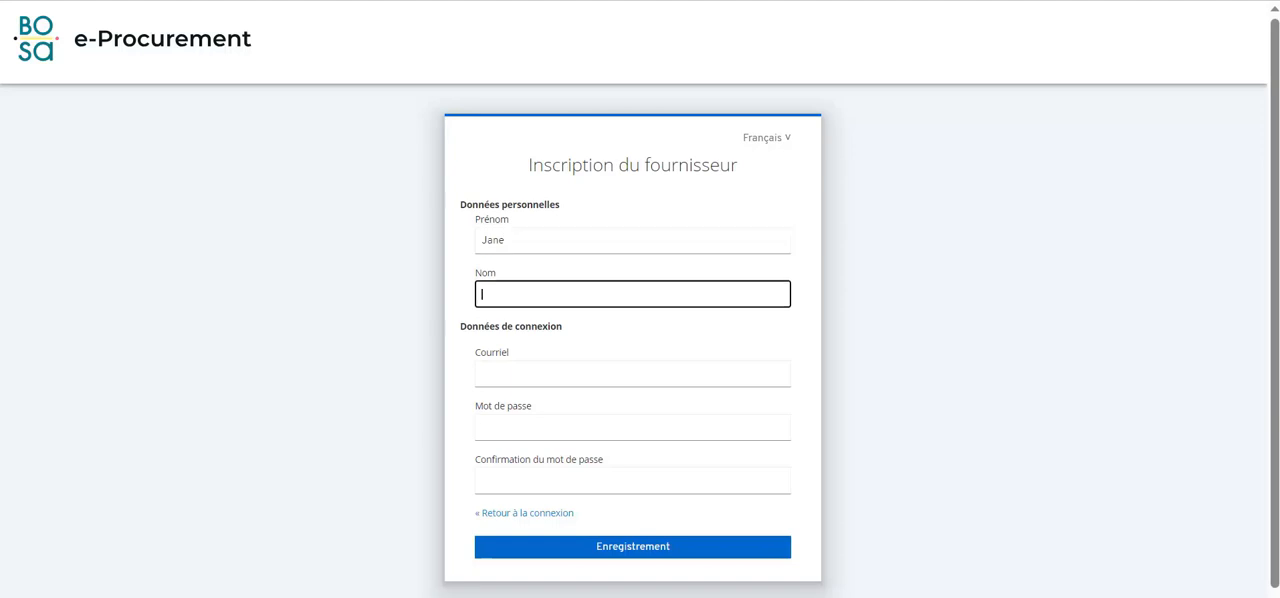
pyautogui.write('Doe')
# Step: Enter the supplier's e-mail address in the login data of the registration form
pyautogui.click(632, 374)
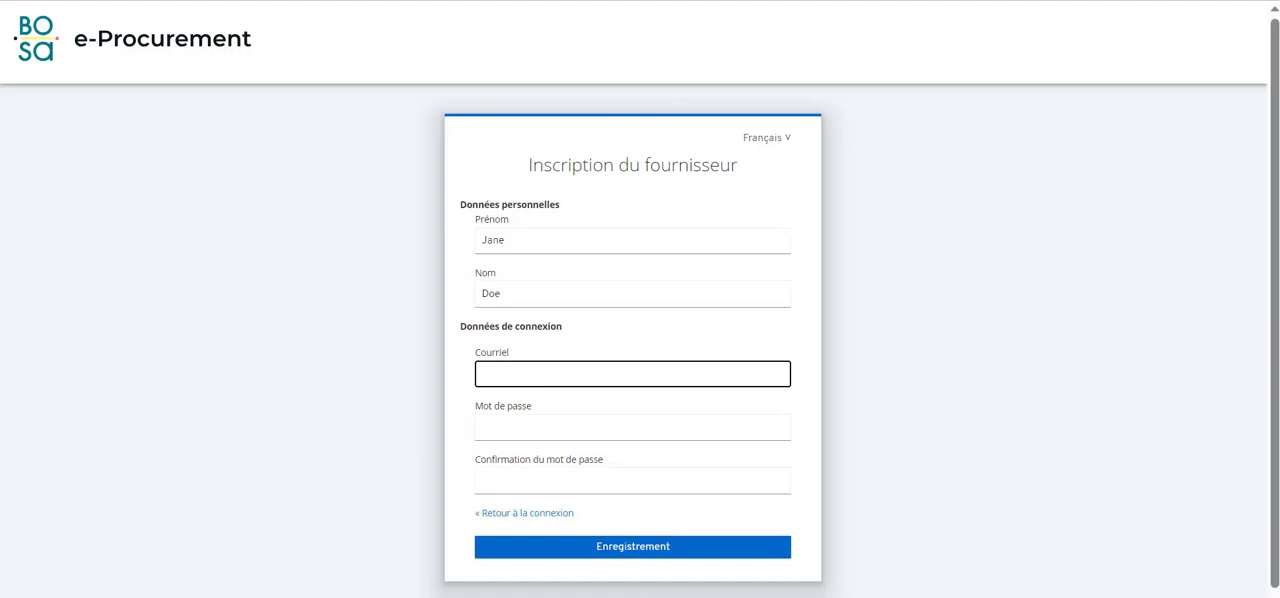
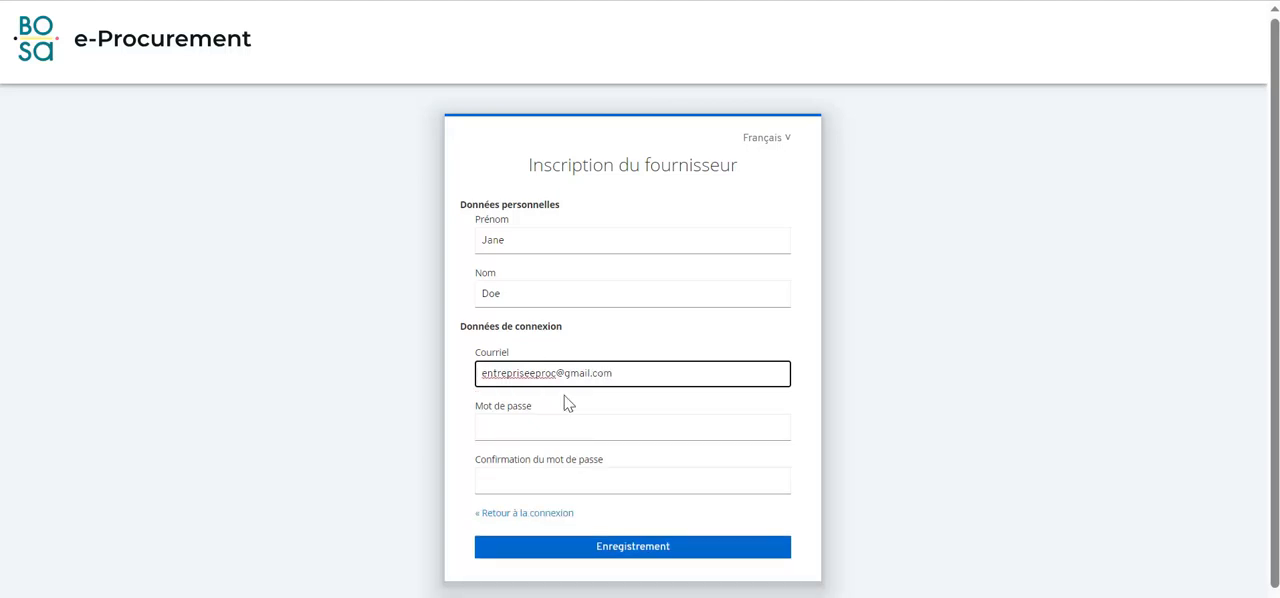
# Step: Enter the account password, repeat it in the confirmation field, and submit the supplier registration
pyautogui.click(565, 428)
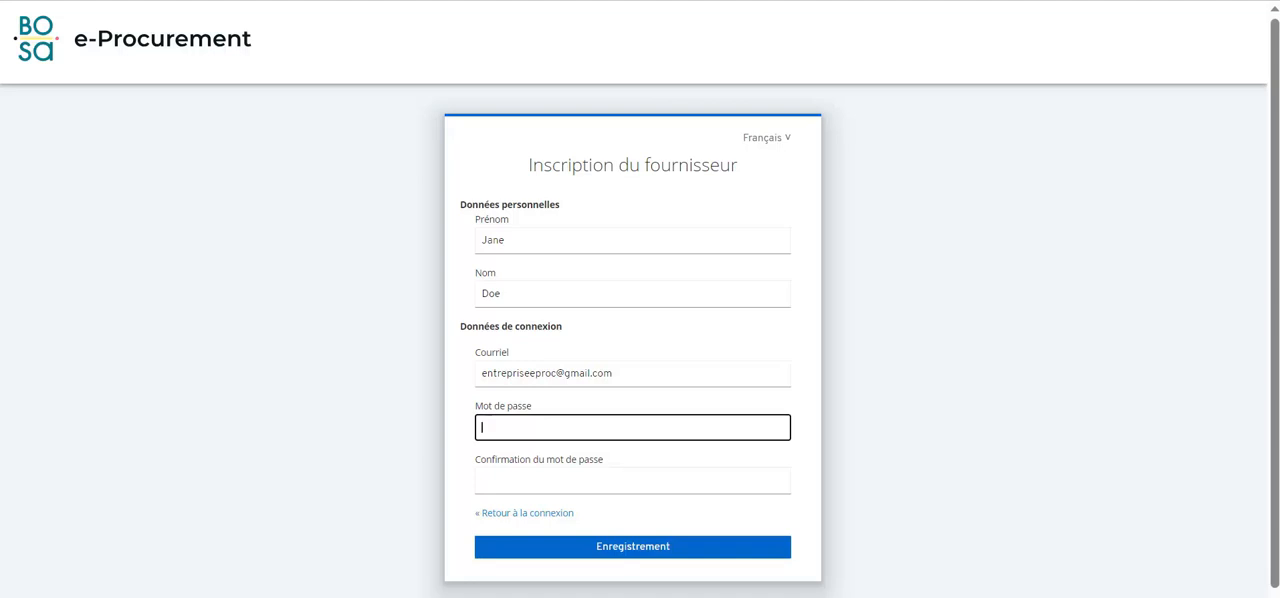
pyautogui.write('•••••••••••••')
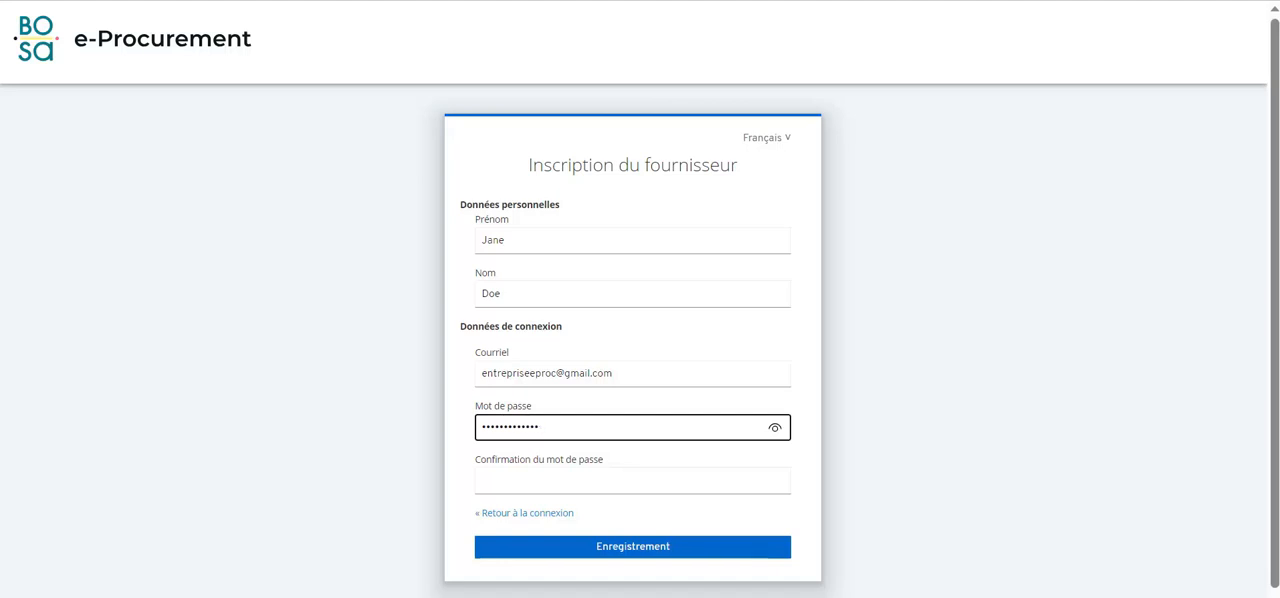
pyautogui.click(537, 473)
pyautogui.write('•••••••••••••')
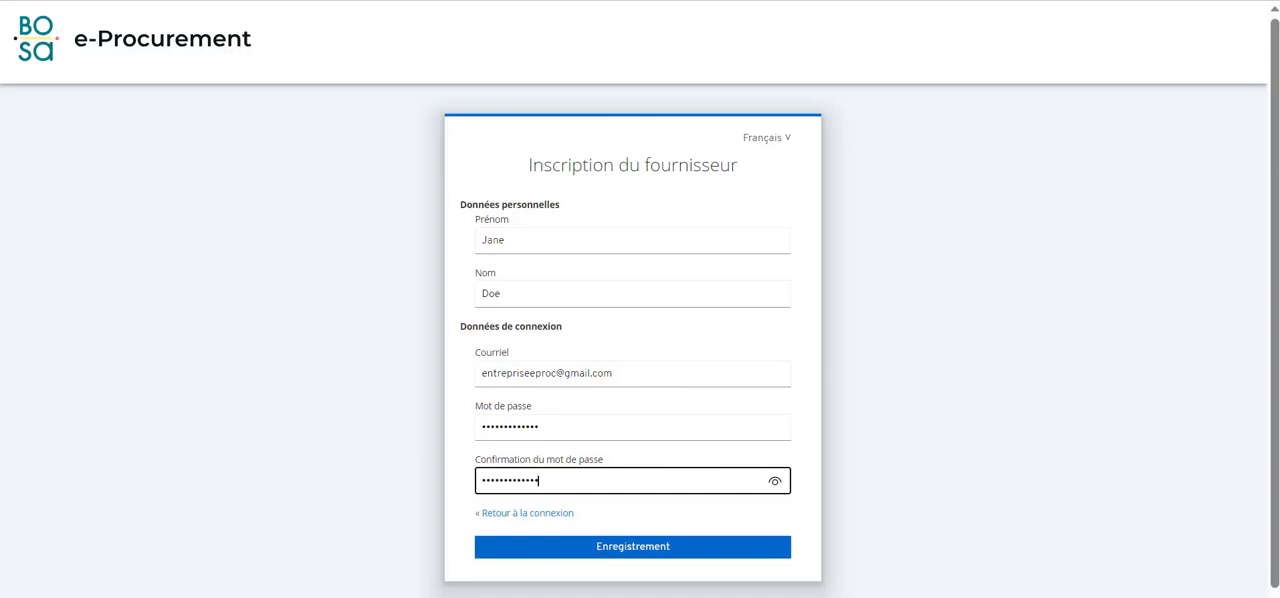
pyautogui.click(575, 551)
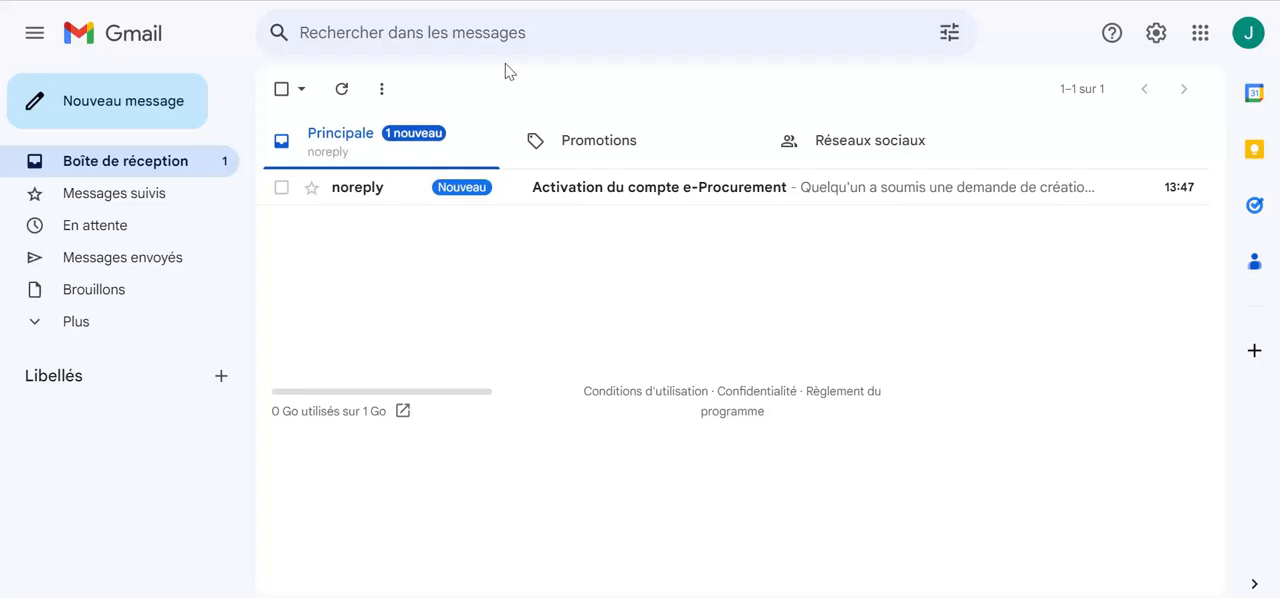
# Step: Switch to Gmail, open the "Activation du compte e-Procurement" message, and follow its activation link
pyautogui.click(564, 192)
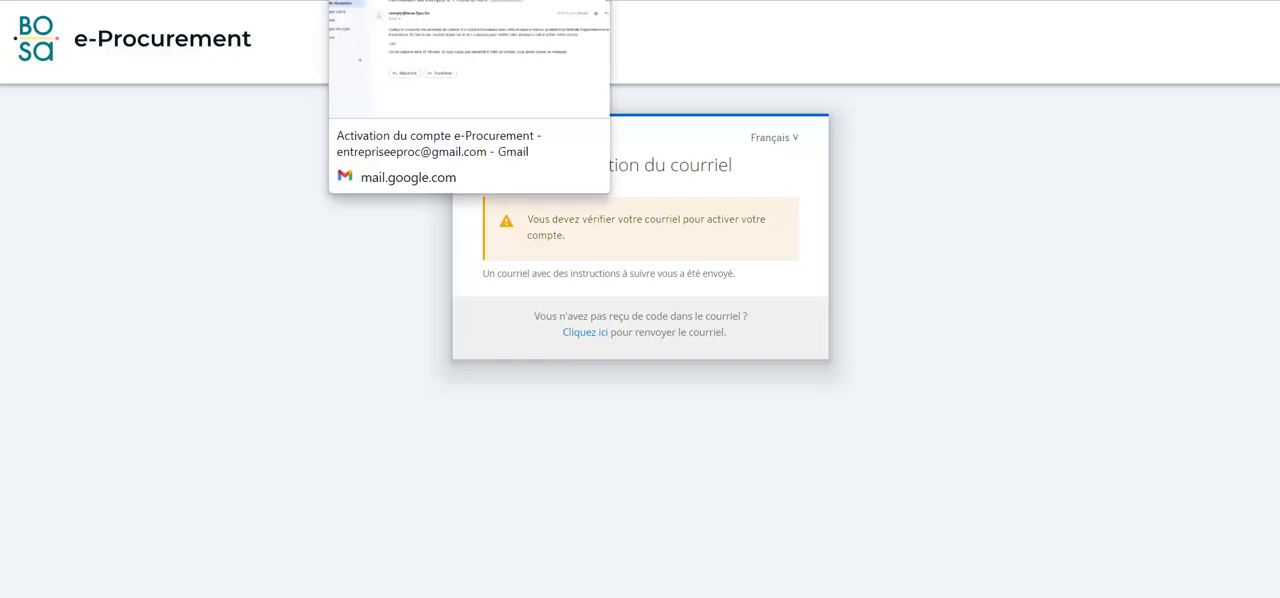
pyautogui.click(446, 2)
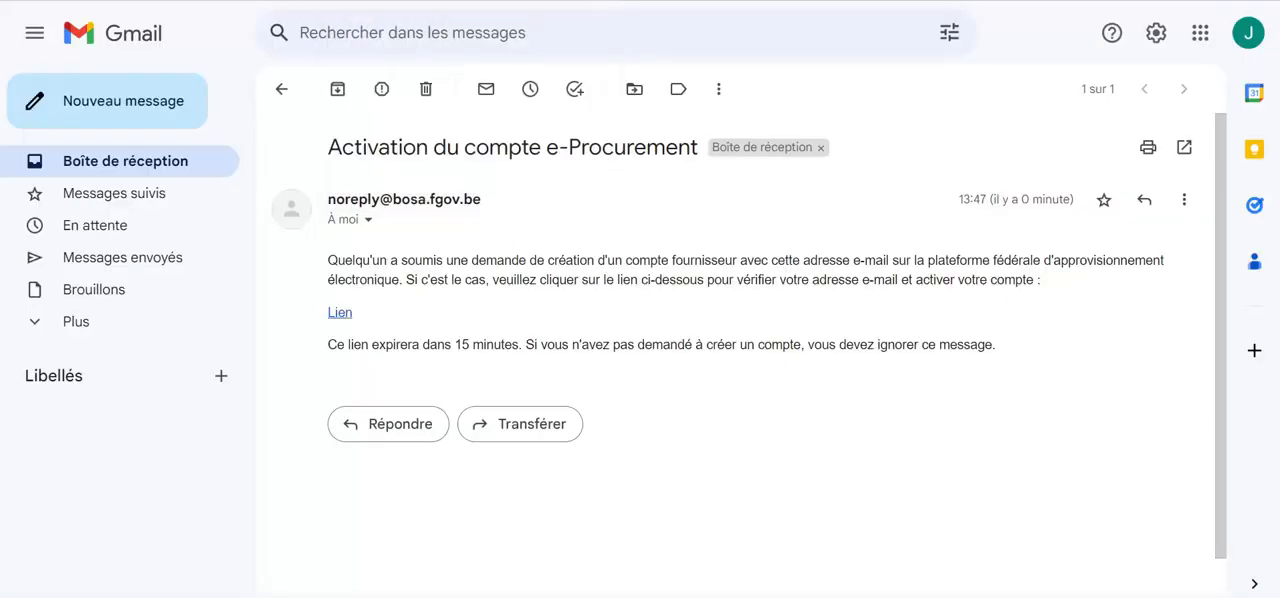
pyautogui.click(340, 313)
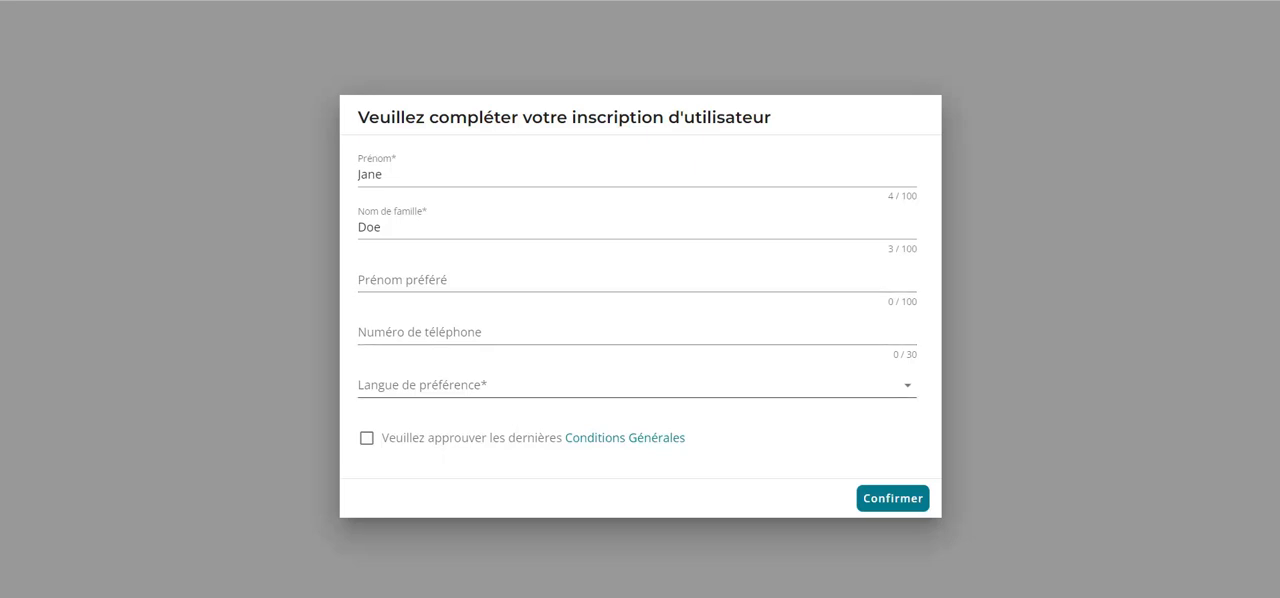
# Step: Set the preferred language to FR and accept the general terms to complete the user registration
pyautogui.click(429, 382)
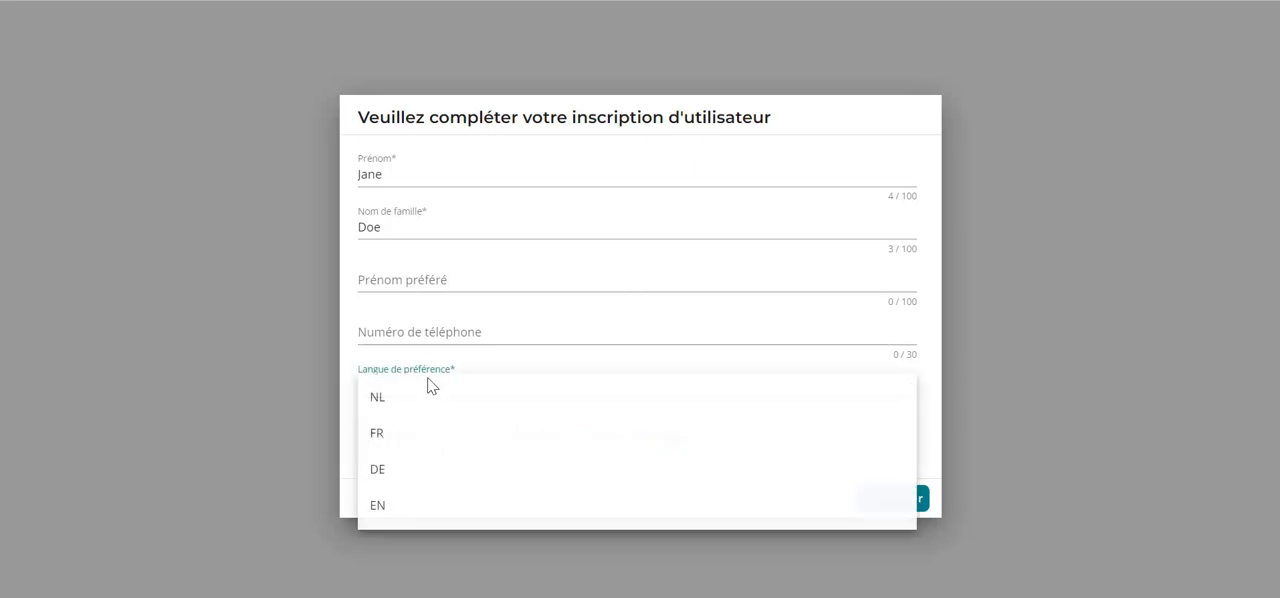
pyautogui.click(424, 440)
pyautogui.click(367, 439)
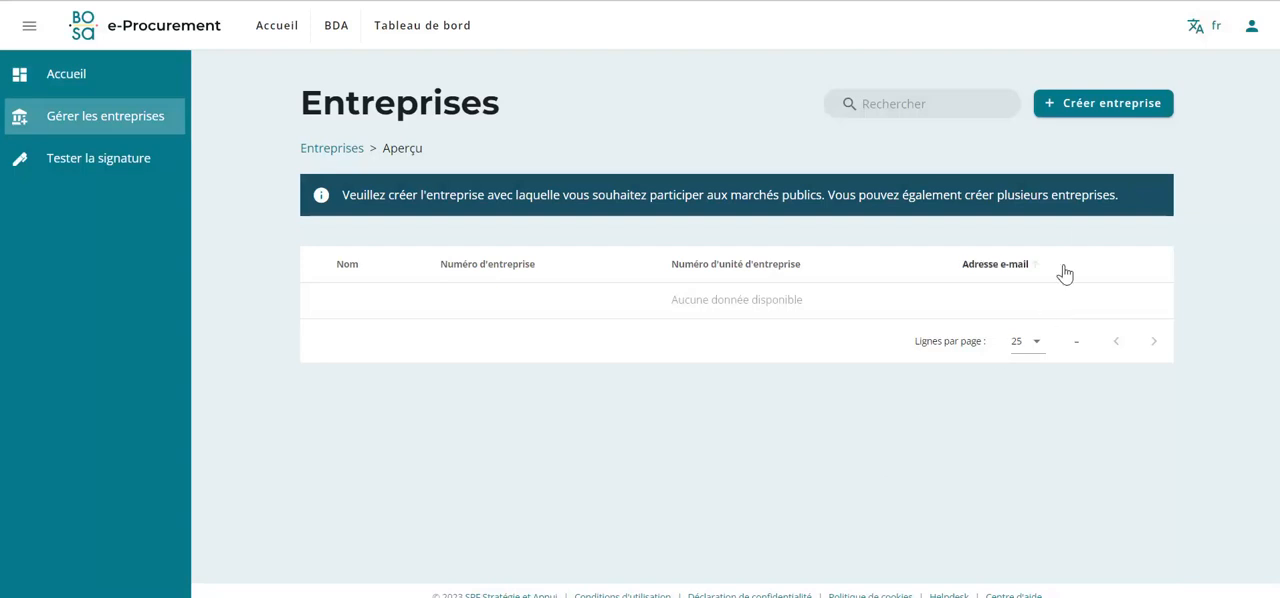
# Step: Start creating a new company and enter its alias in the company data
pyautogui.click(1097, 104)
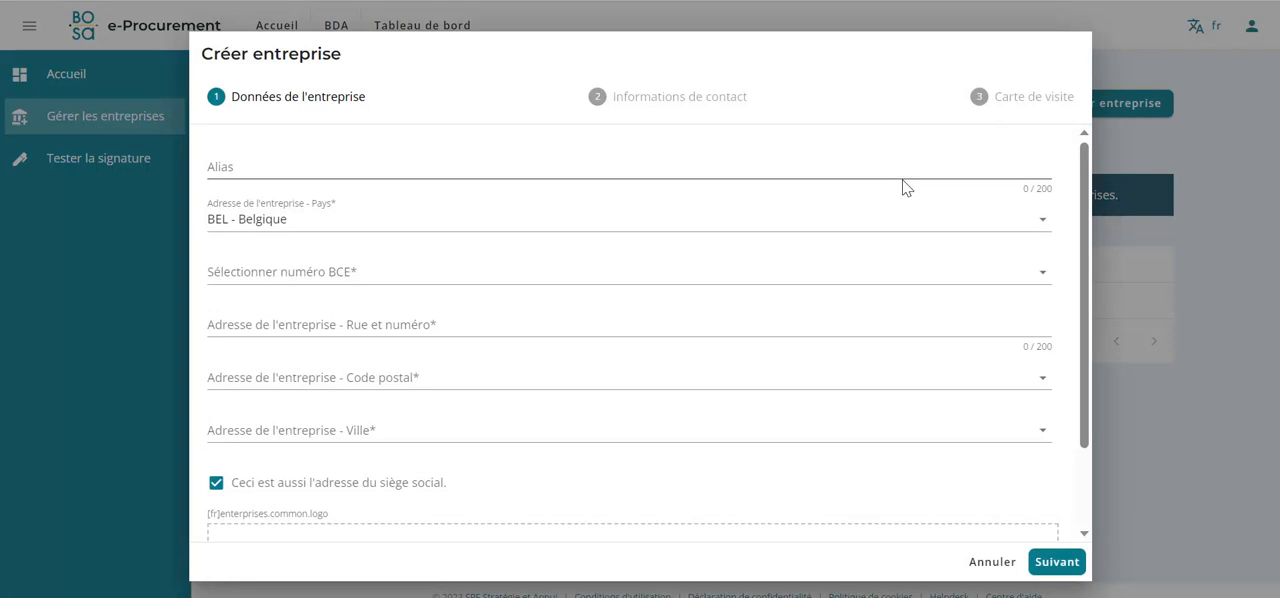
pyautogui.click(888, 178)
pyautogui.write('Entr')
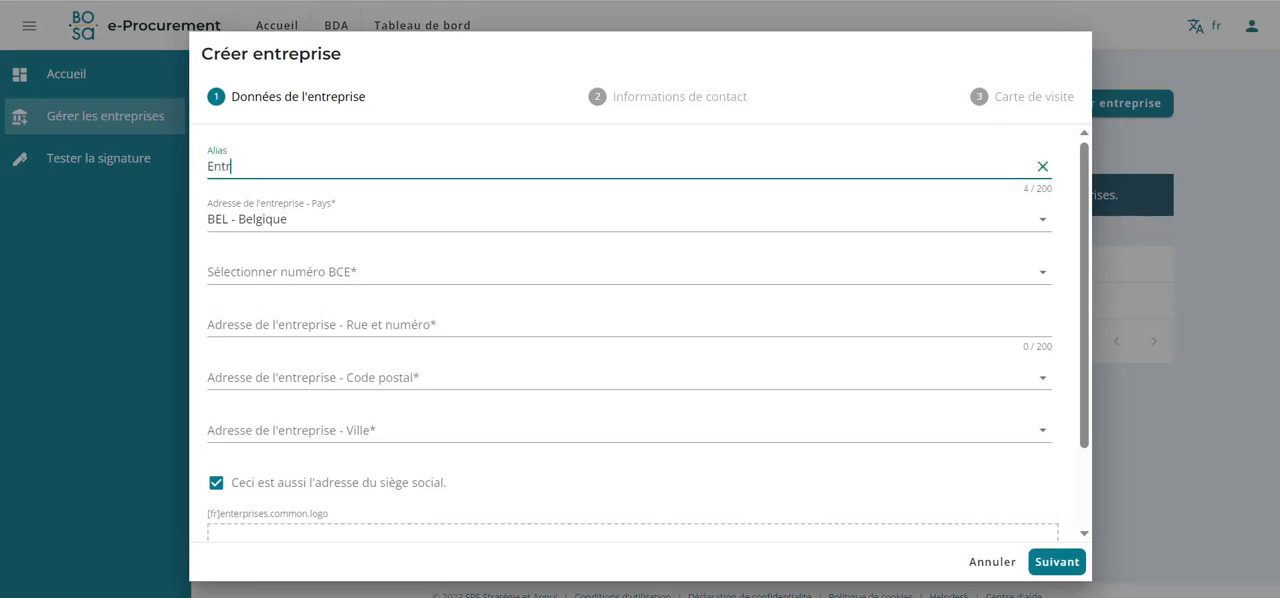
pyautogui.write('eprise de Jane')
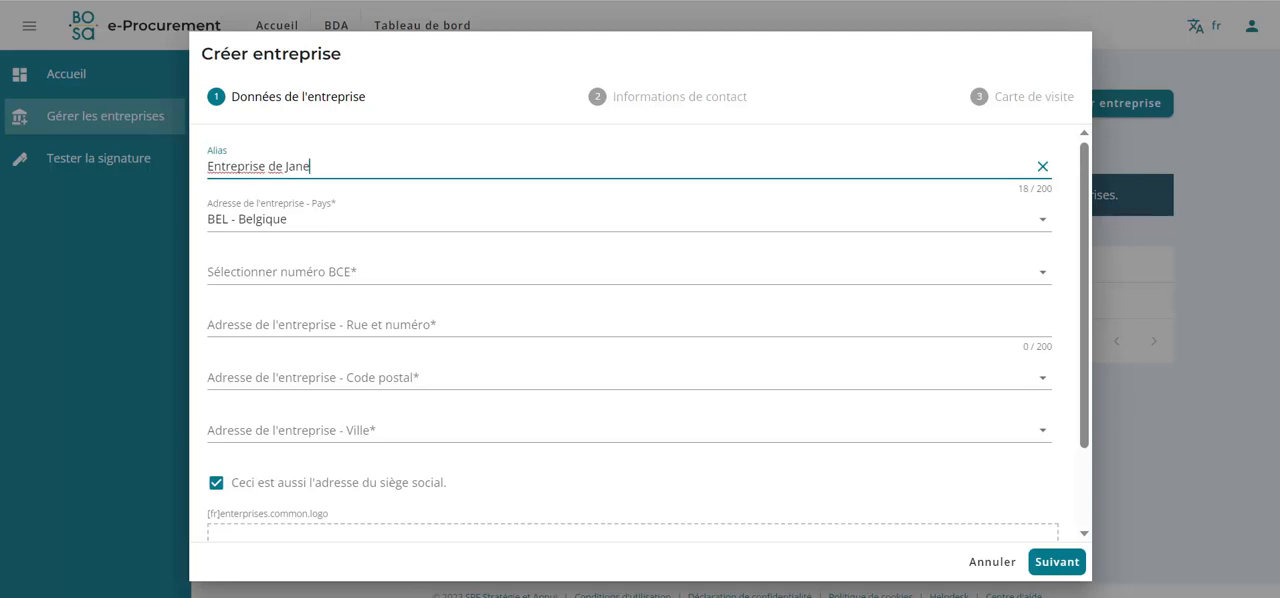
# Step: Look up the company by its BCE number, select the matching entry, and continue to the contact information
pyautogui.click(448, 273)
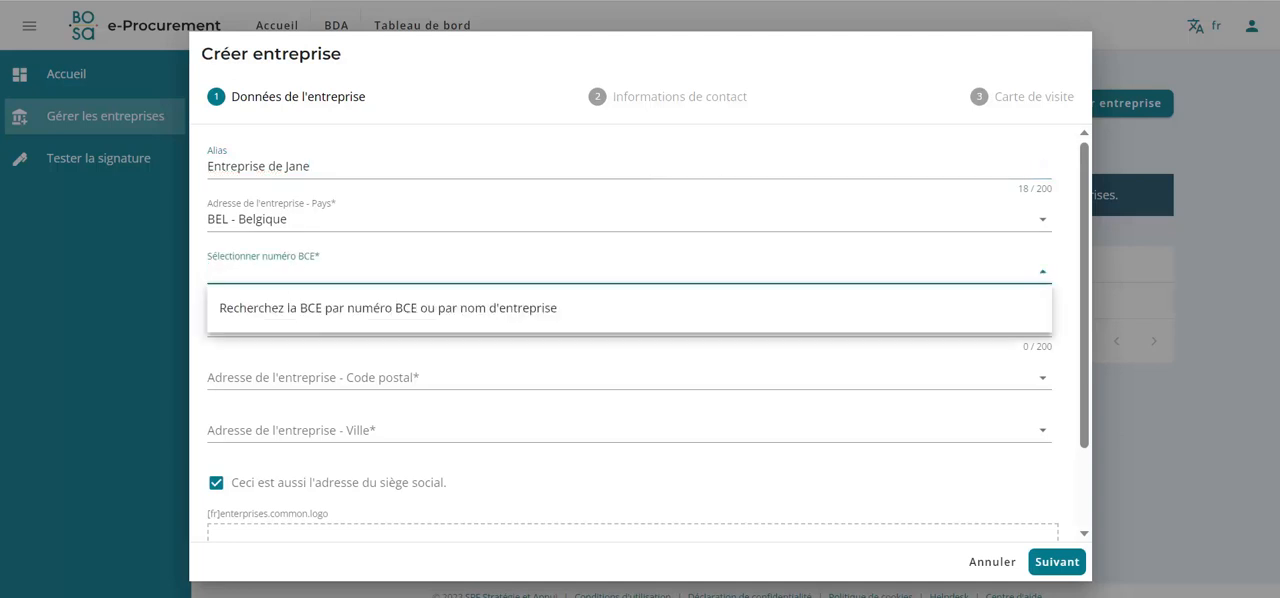
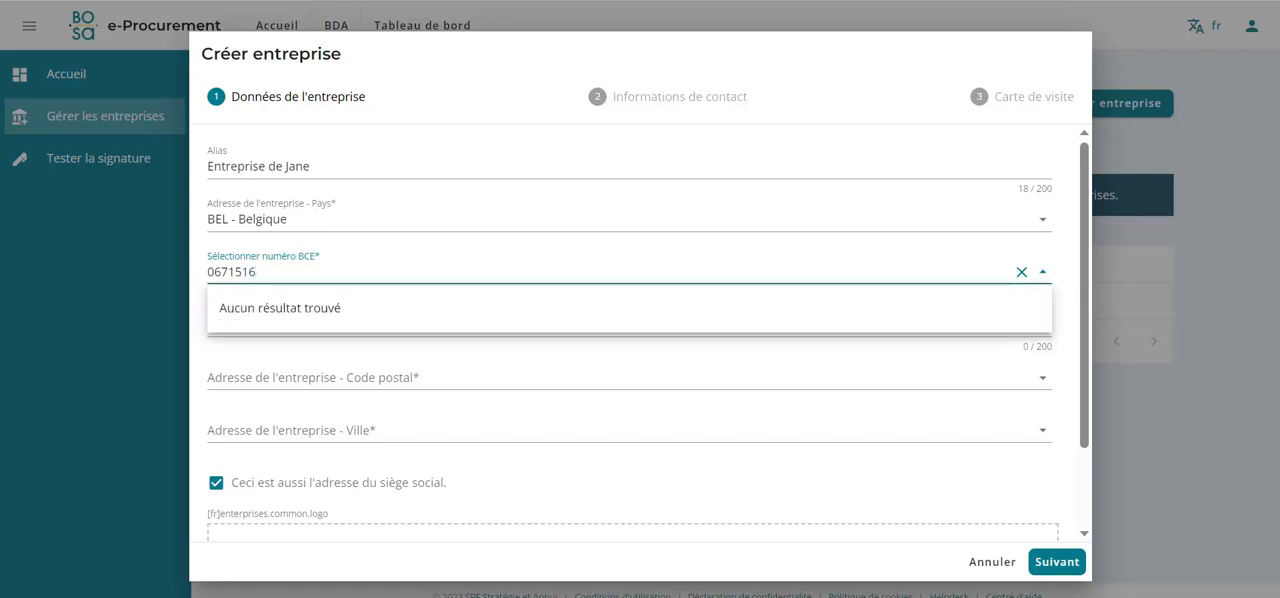
pyautogui.click(432, 325)
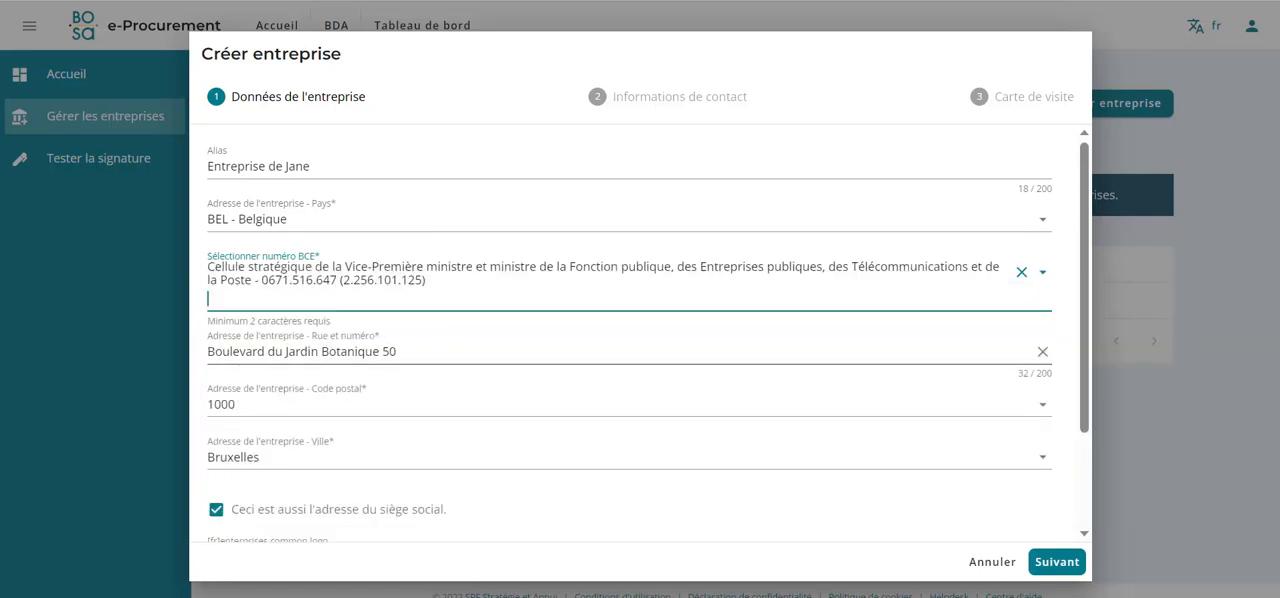
pyautogui.scroll(-2, 272, 376)
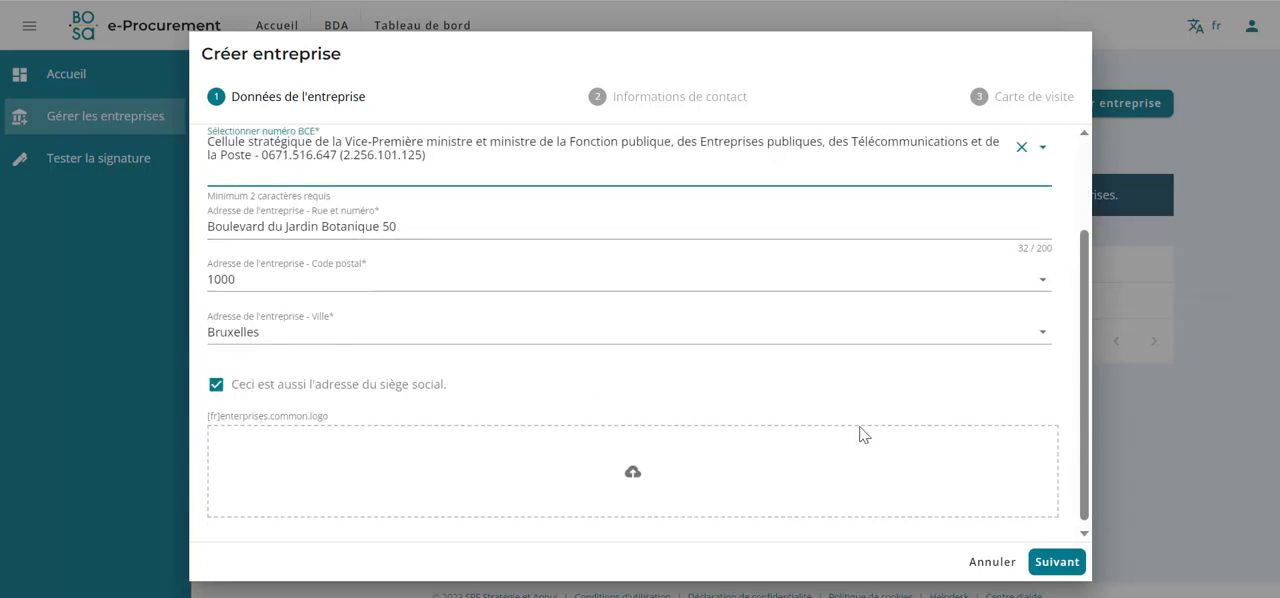
pyautogui.click(1057, 562)
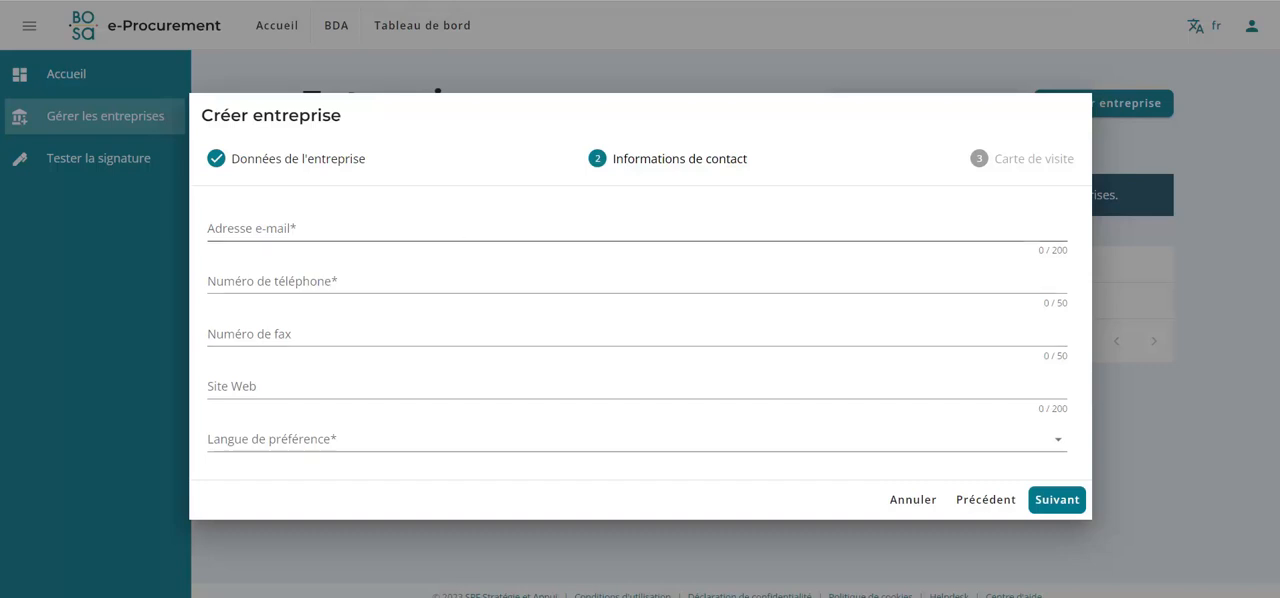
# Step: Enter the company's e-mail address in the contact information
pyautogui.click(520, 228)
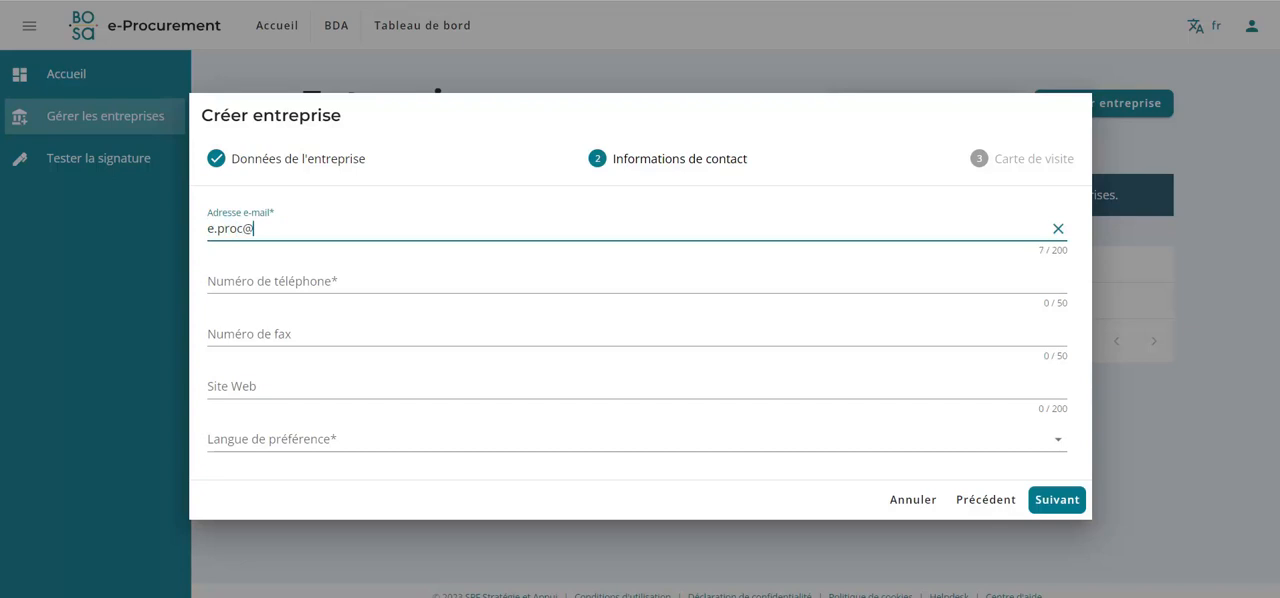
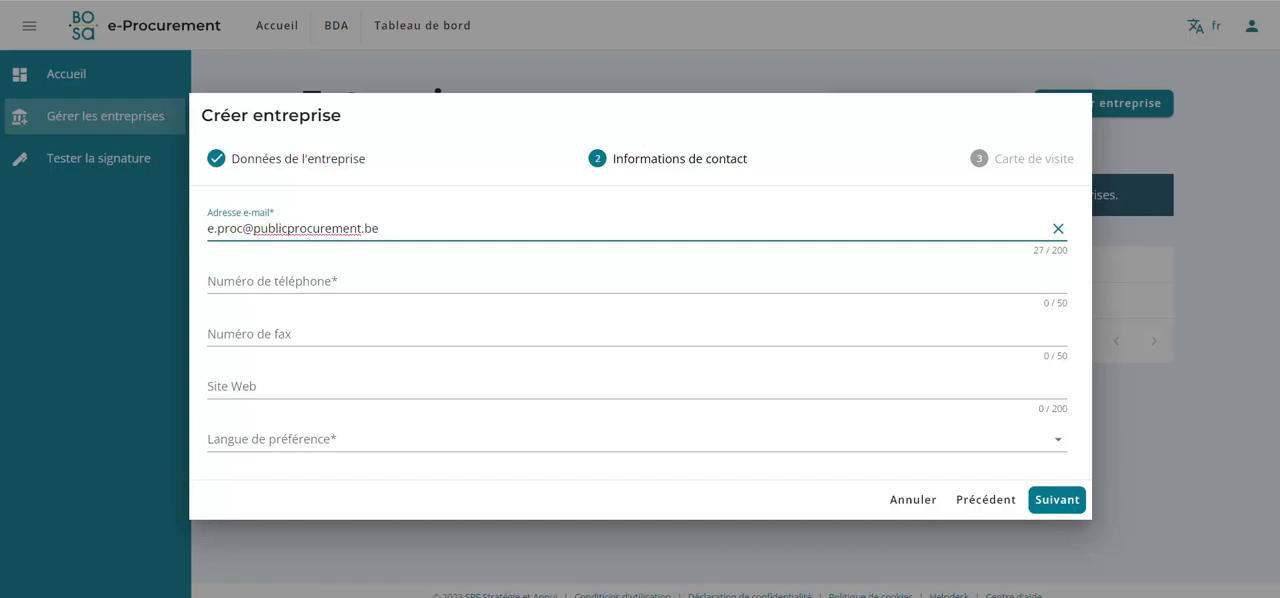
# Step: Enter the company's phone number and set its preferred language to FR
pyautogui.click(426, 278)
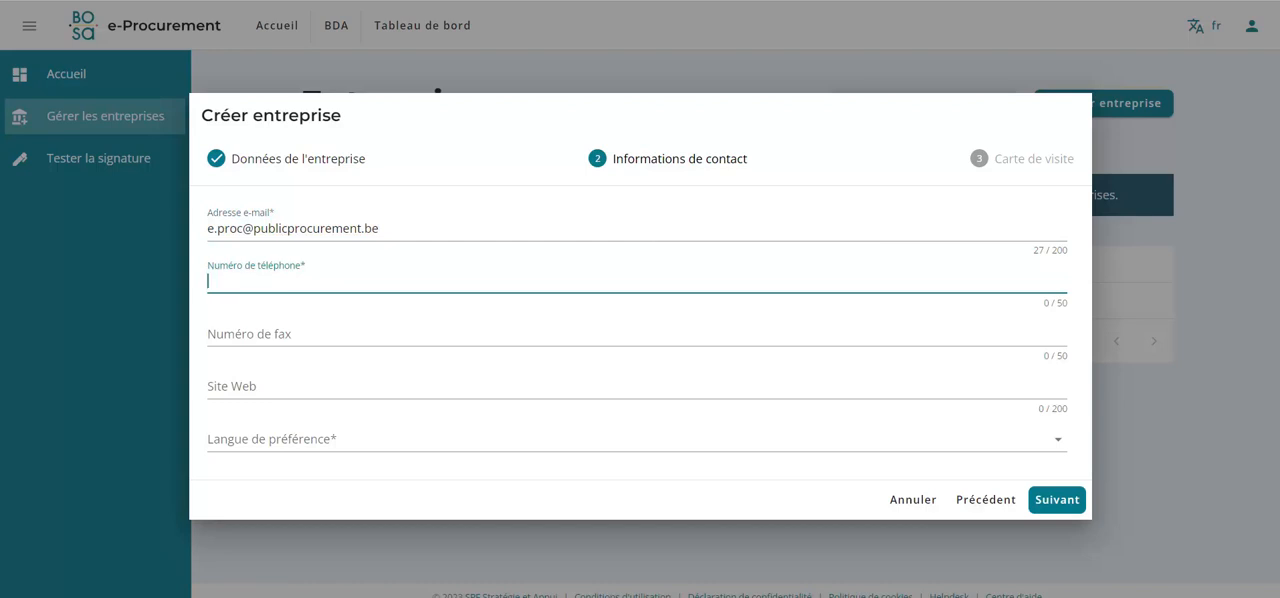
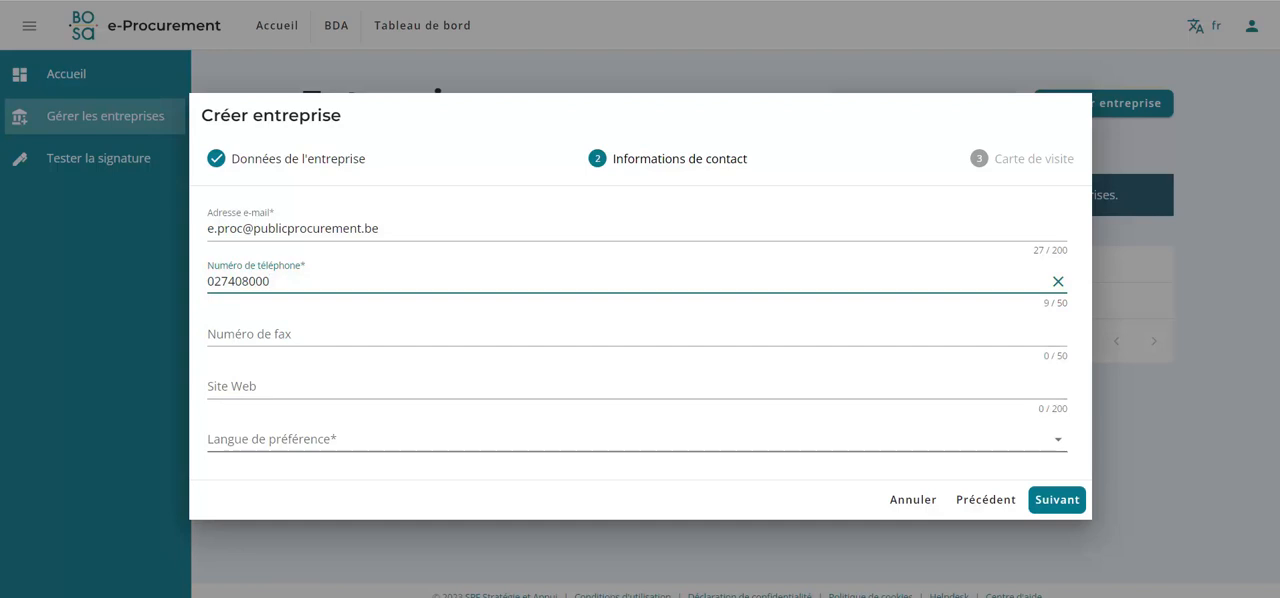
pyautogui.click(403, 438)
pyautogui.click(384, 492)
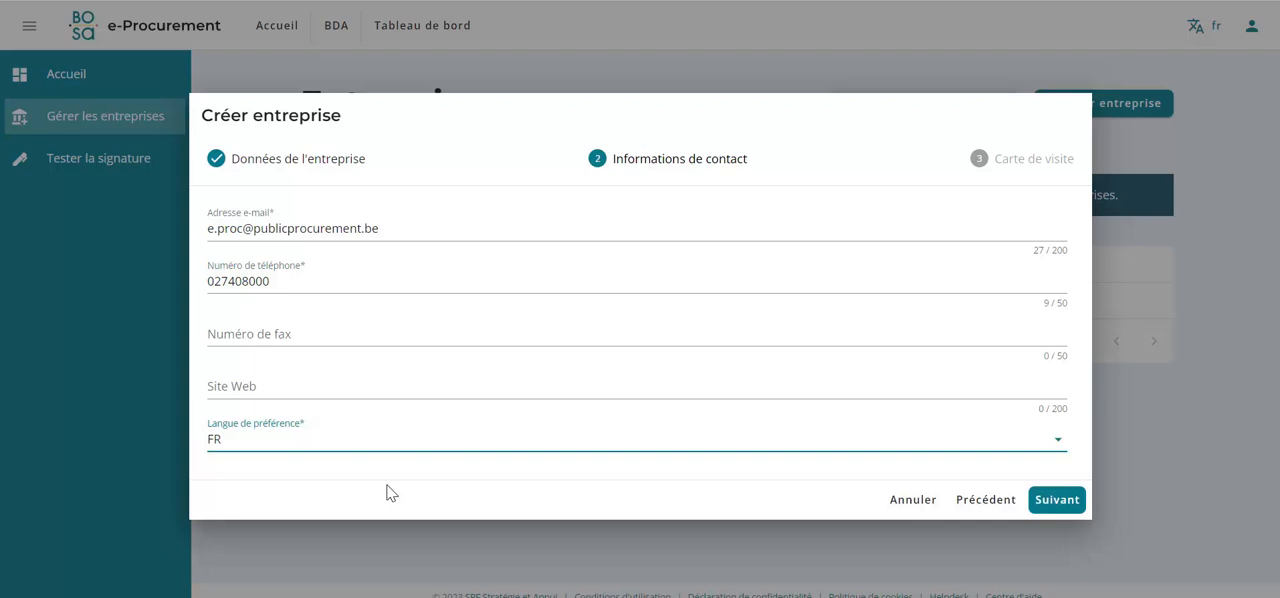
# Step: Continue to the business card details and set the work zone to BE - Belgium with all its regions
pyautogui.click(1046, 498)
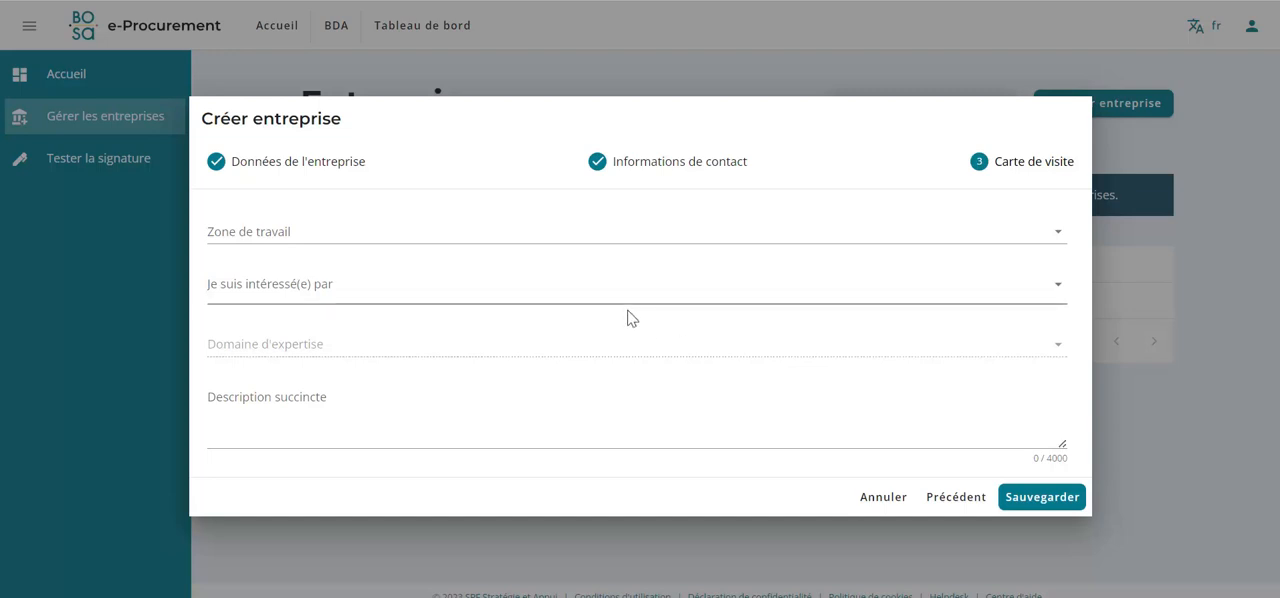
pyautogui.click(510, 233)
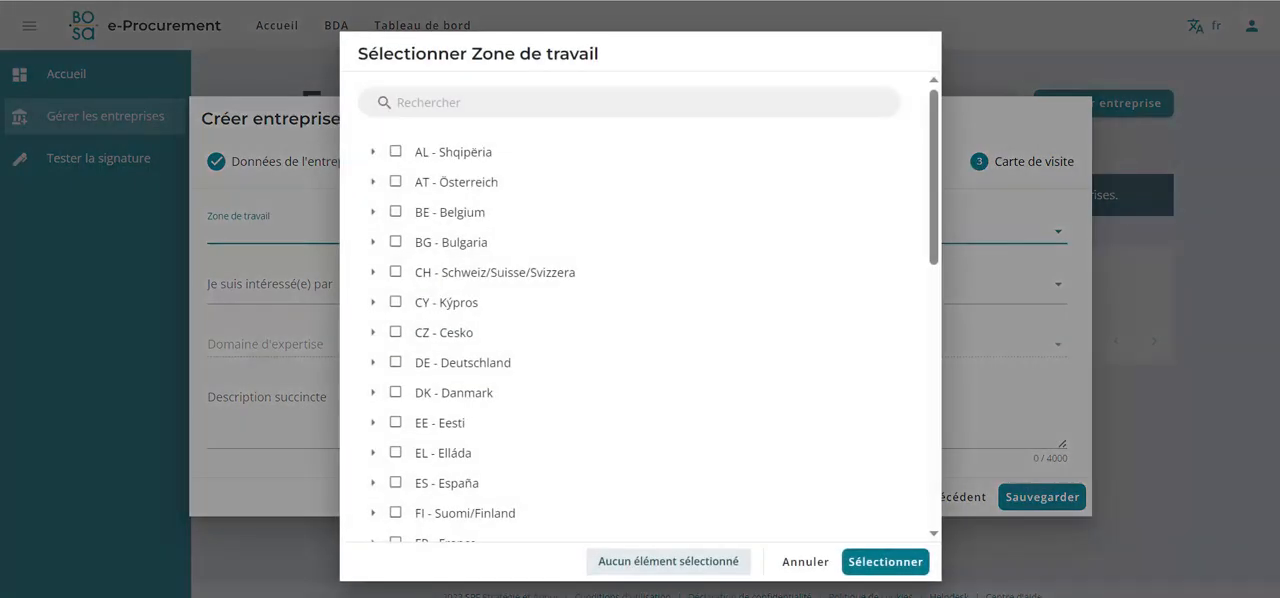
pyautogui.click(372, 213)
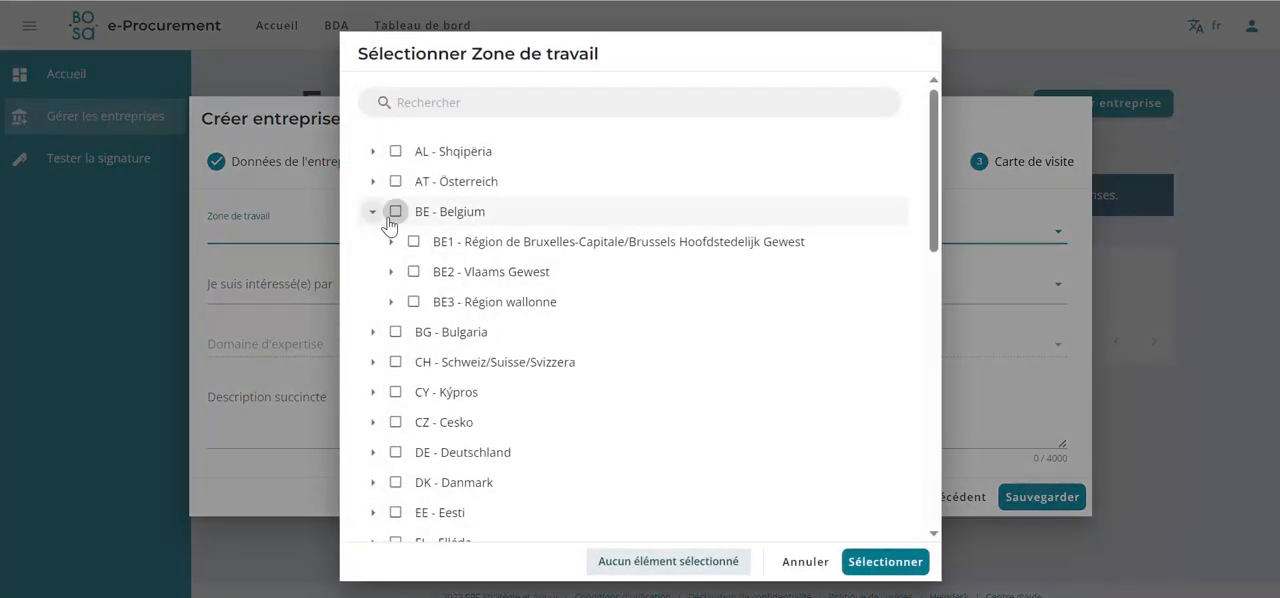
pyautogui.click(395, 211)
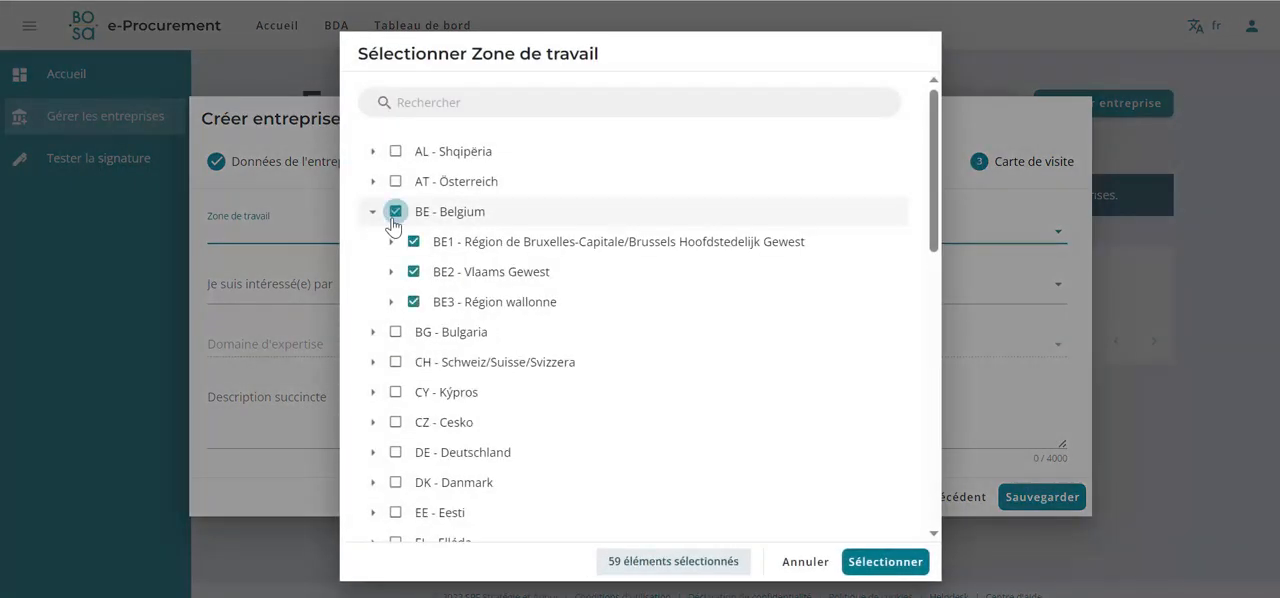
pyautogui.click(868, 562)
# Step: Set the company's area of interest to Services
pyautogui.click(475, 289)
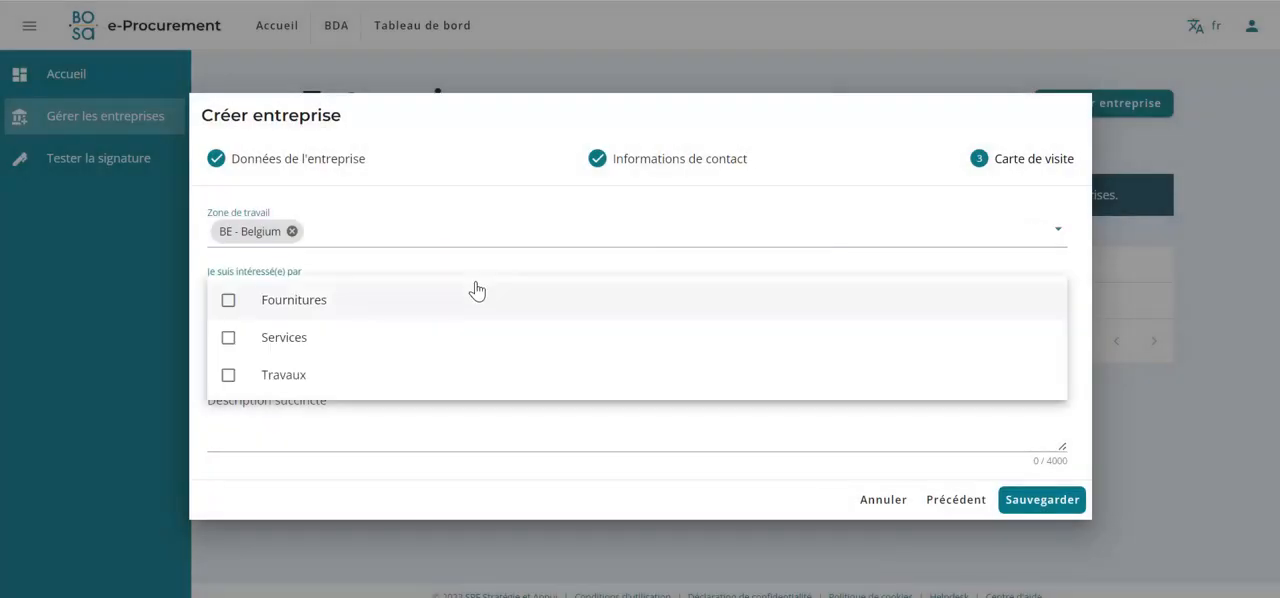
pyautogui.click(478, 337)
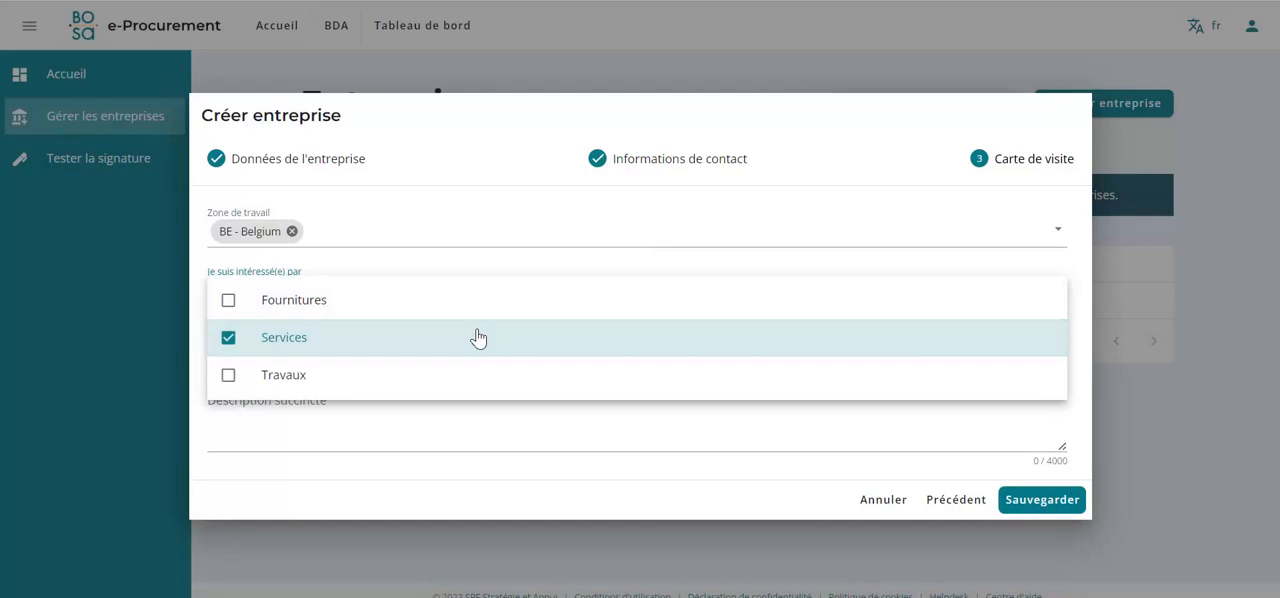
pyautogui.click(512, 424)
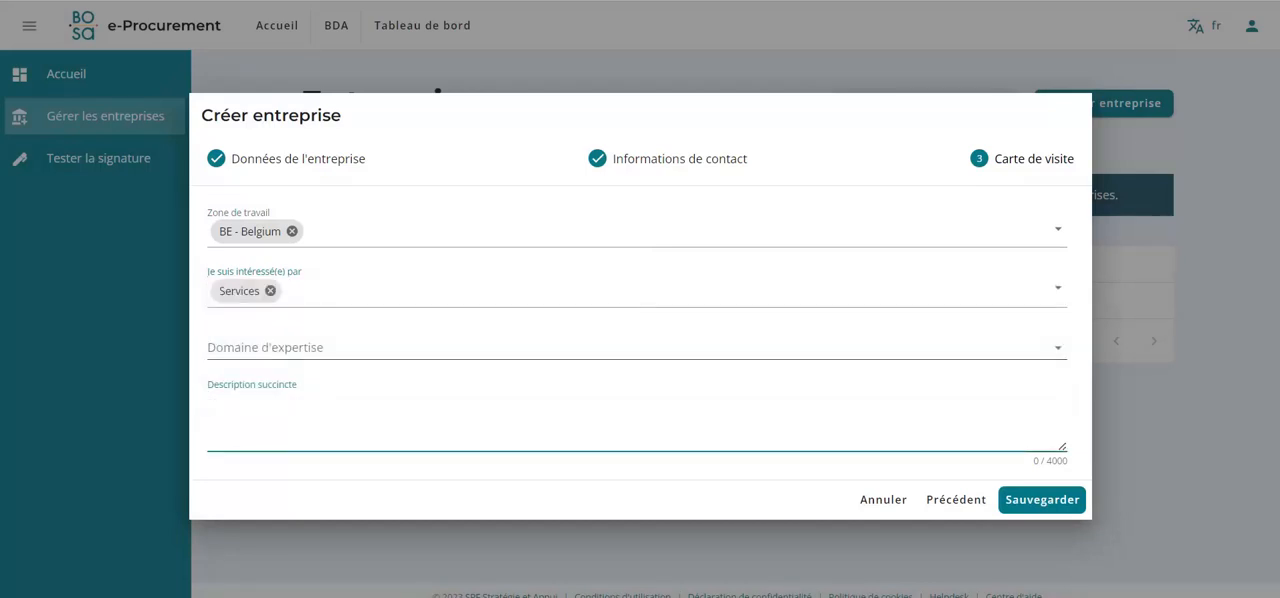
# Step: Select 65000000-3 - Services publics, including all its subcategories, as the domain of expertise
pyautogui.click(615, 350)
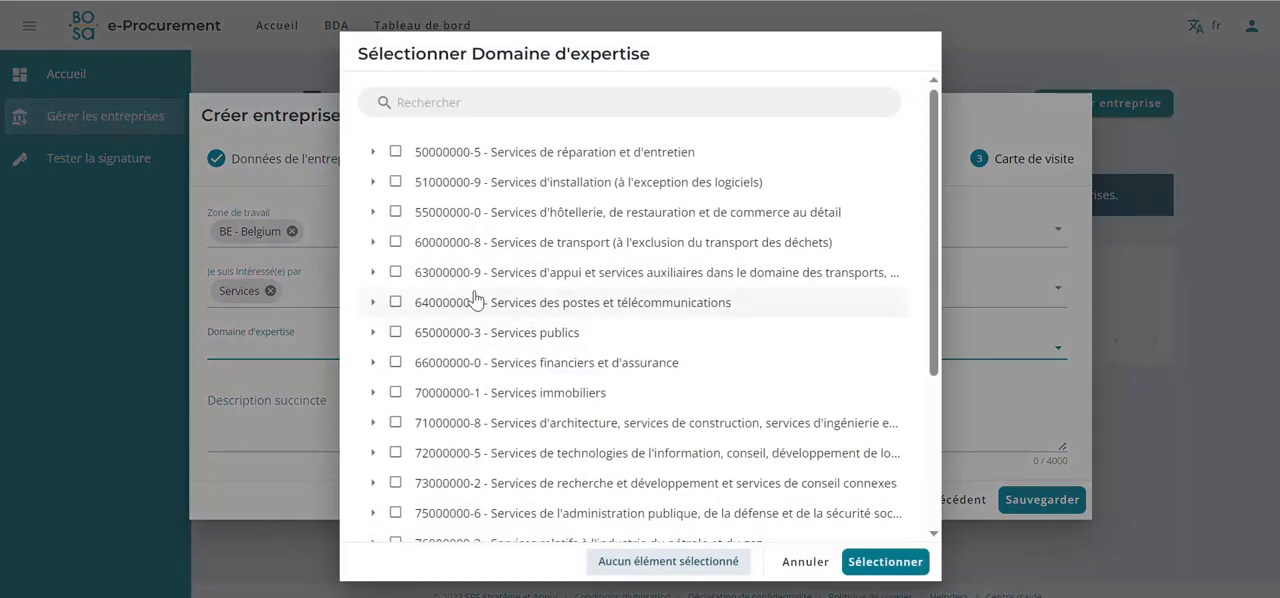
pyautogui.click(372, 334)
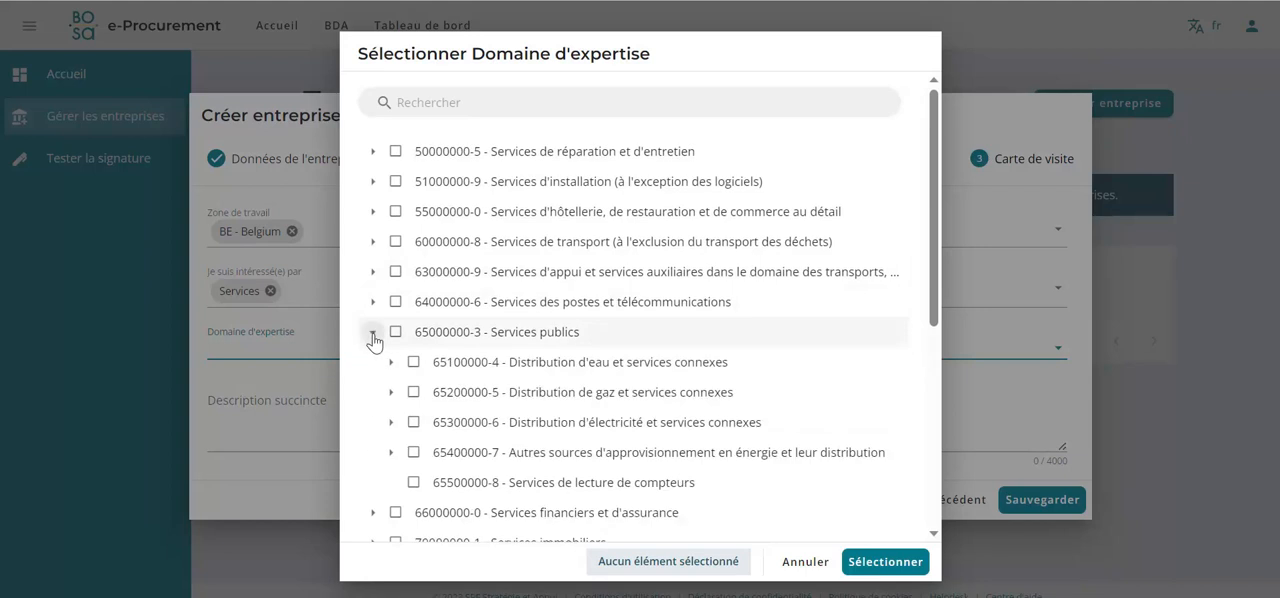
pyautogui.click(395, 332)
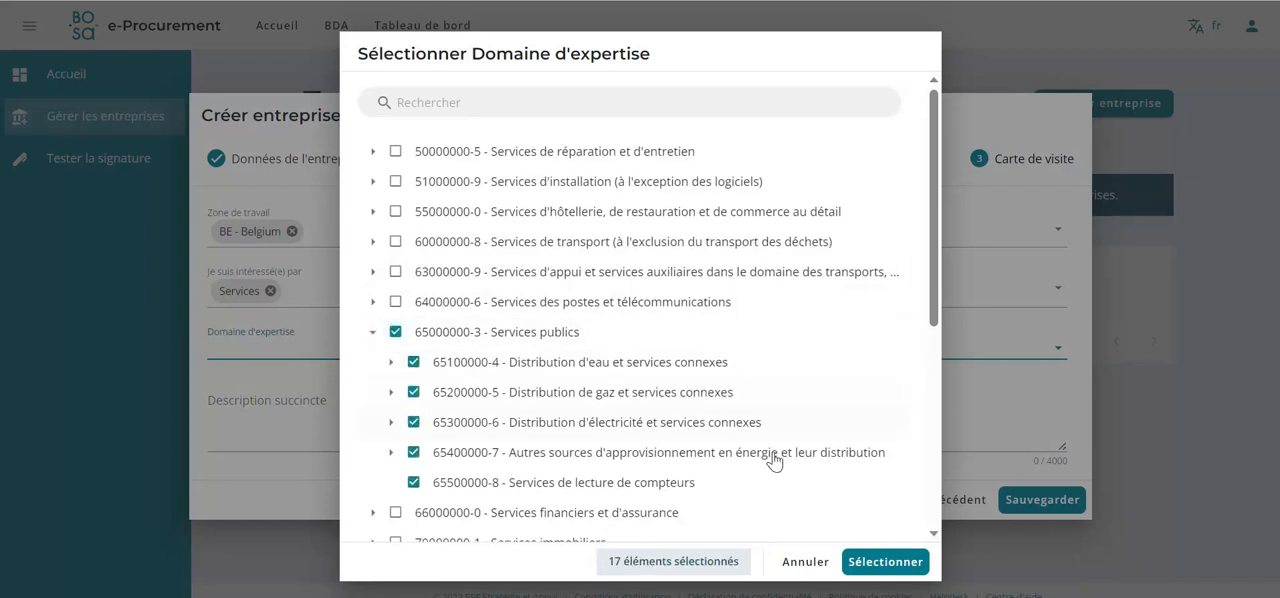
pyautogui.click(880, 561)
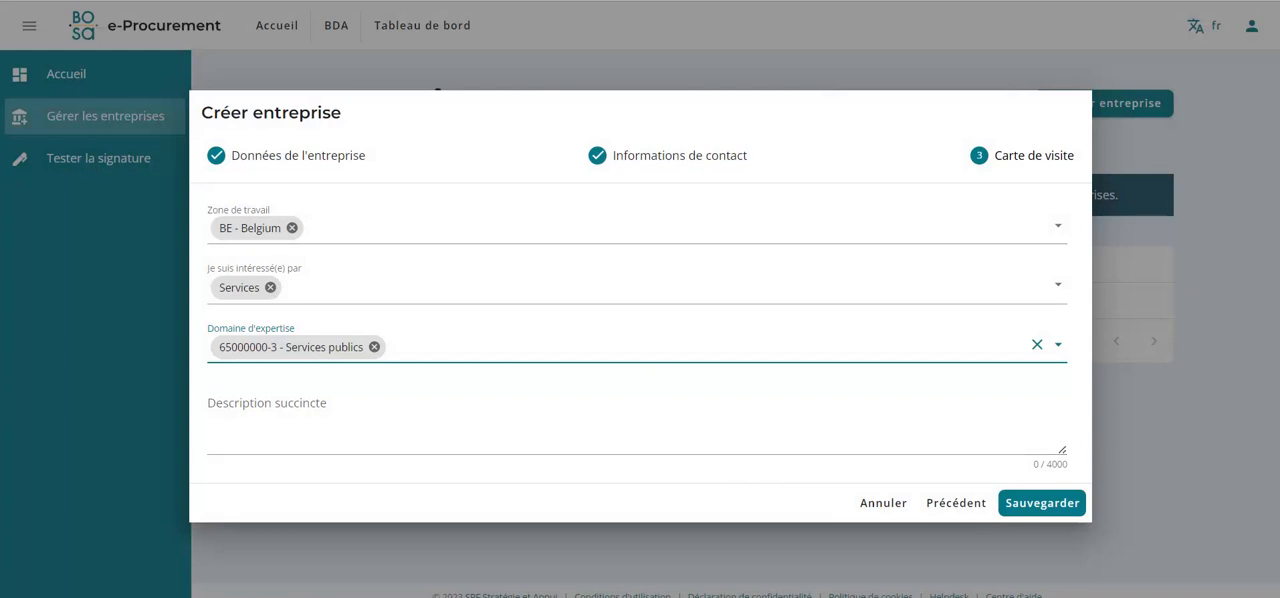
# Step: Add 66000000-0 - Services financiers et d'assurance to the domain of expertise
pyautogui.click(955, 352)
pyautogui.scroll(-1, 410, 370)
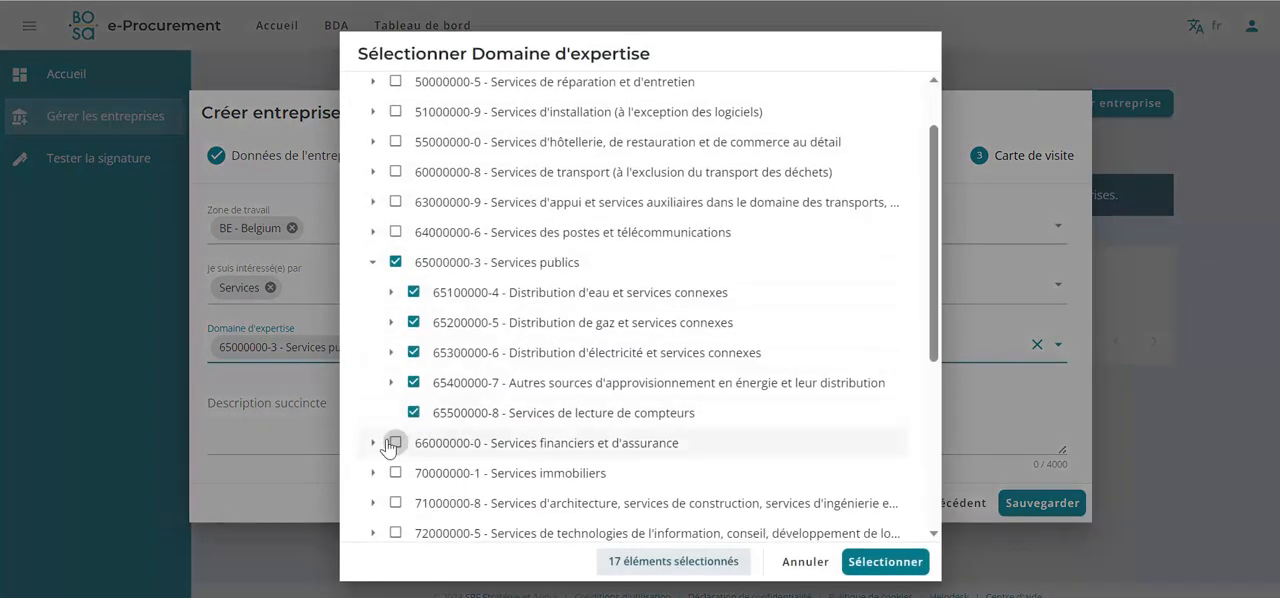
pyautogui.click(394, 442)
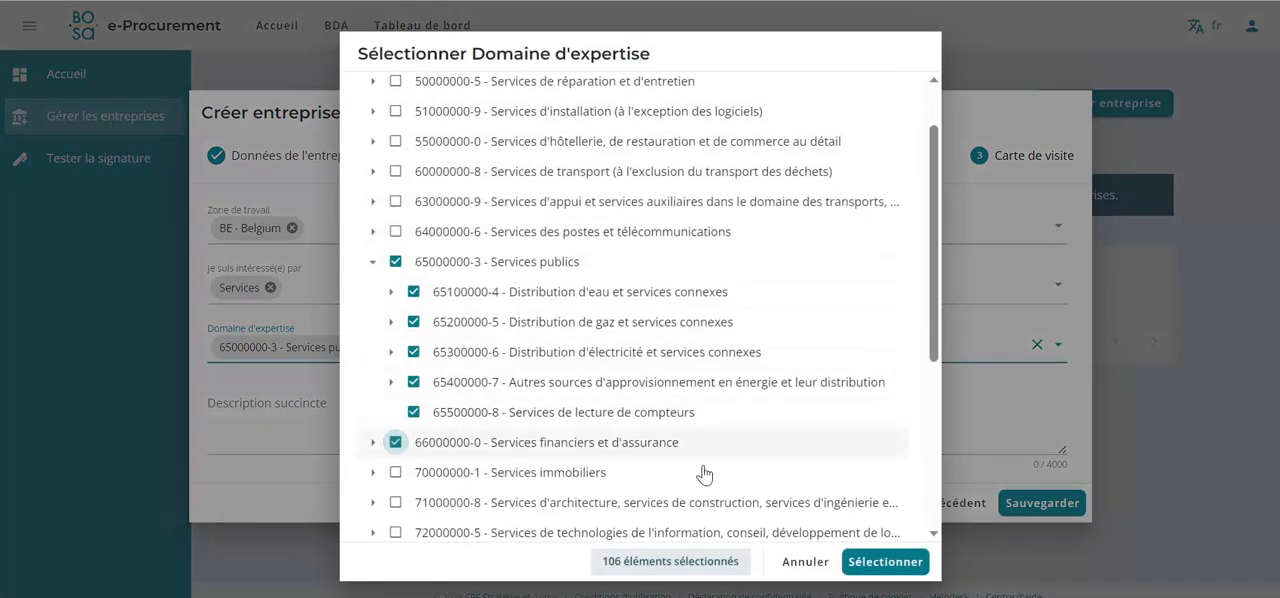
pyautogui.click(889, 578)
# Step: Enter "Description" as the company's short description and save the new company
pyautogui.click(640, 422)
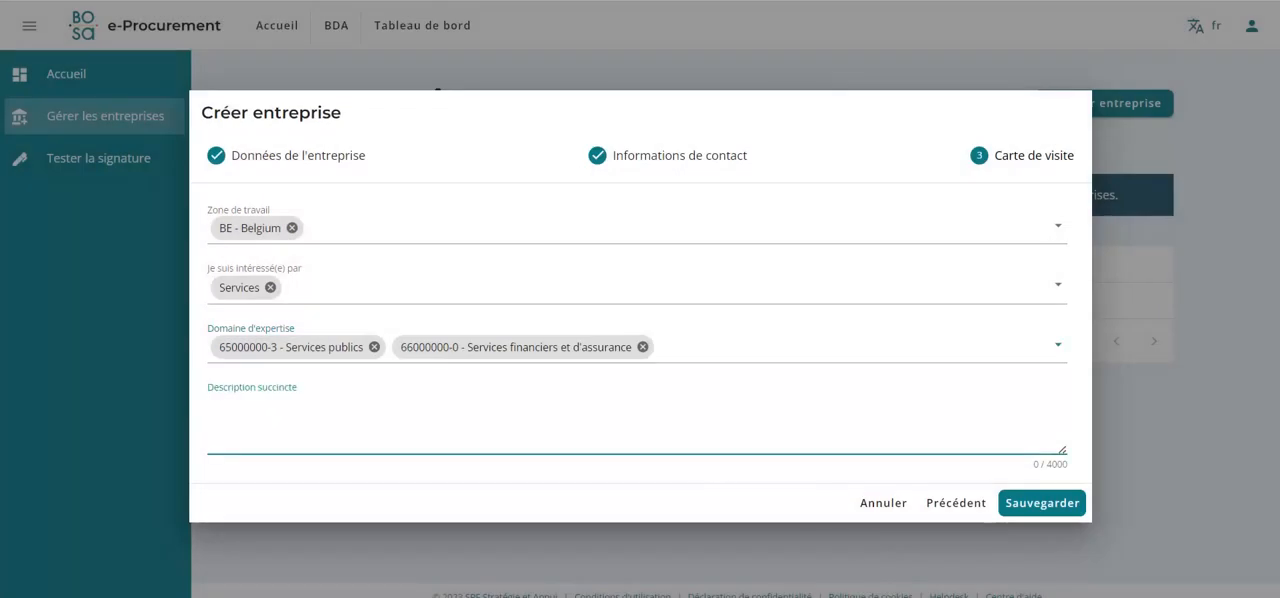
pyautogui.write('Description')
pyautogui.click(1024, 495)
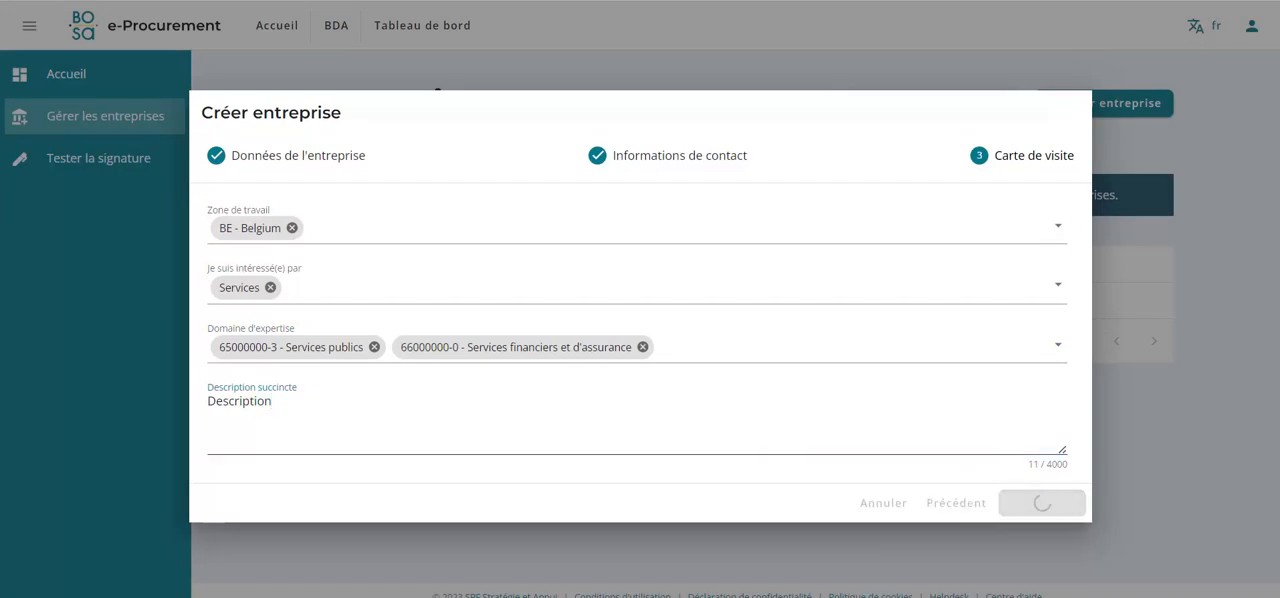